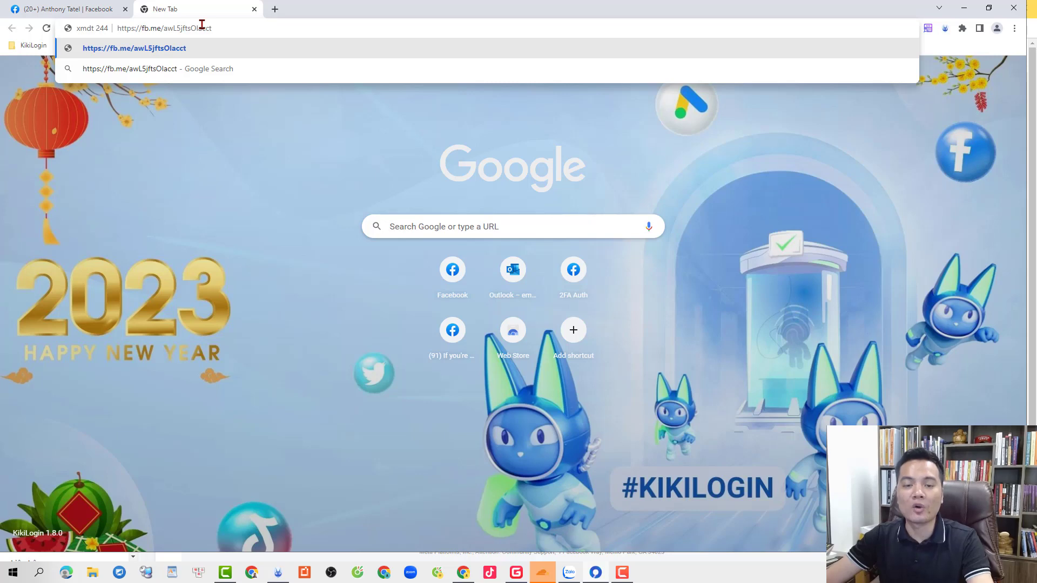
- Open the business invitation link, enter "via xmdt kháng 24/4 kiki" as the display name, and continue through the invitation to join the business
{"action": "key", "text": "Return"}
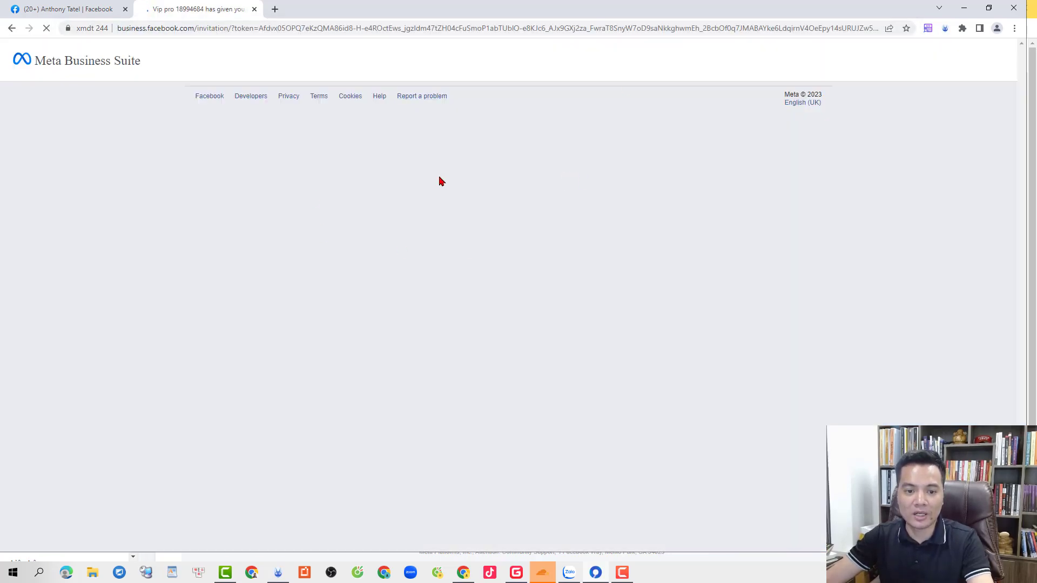
{"action": "left_click", "coordinate": [469, 313]}
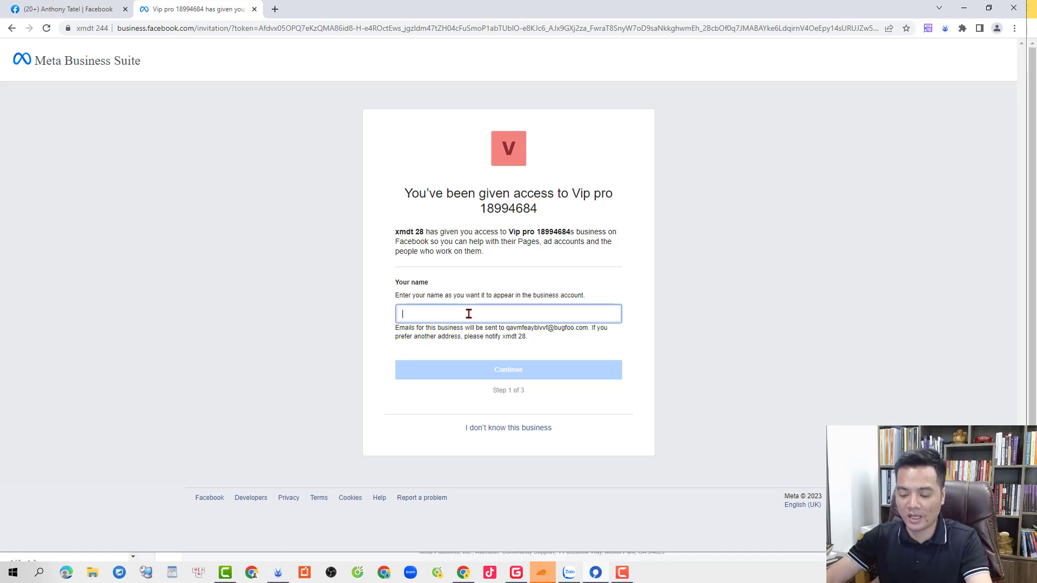
{"action": "type", "text": "via xmd"}
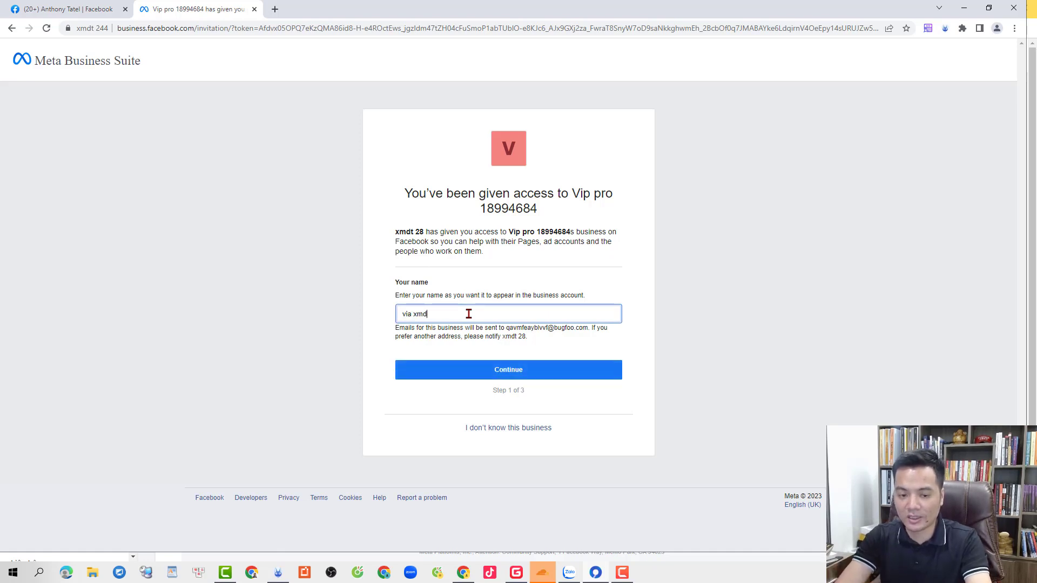
{"action": "type", "text": "t"}
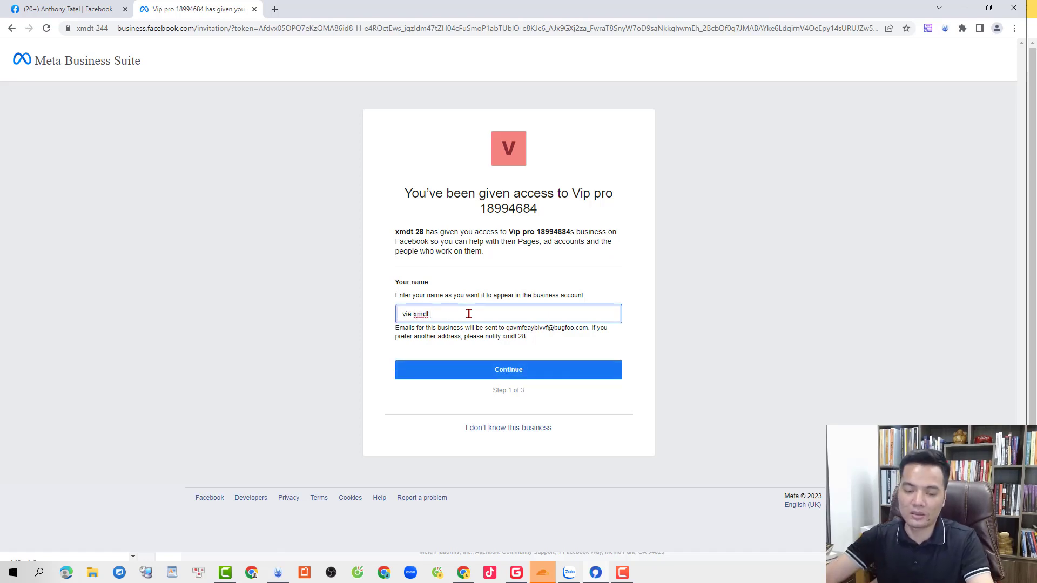
{"action": "type", "text": " kháng 24/4 kiki"}
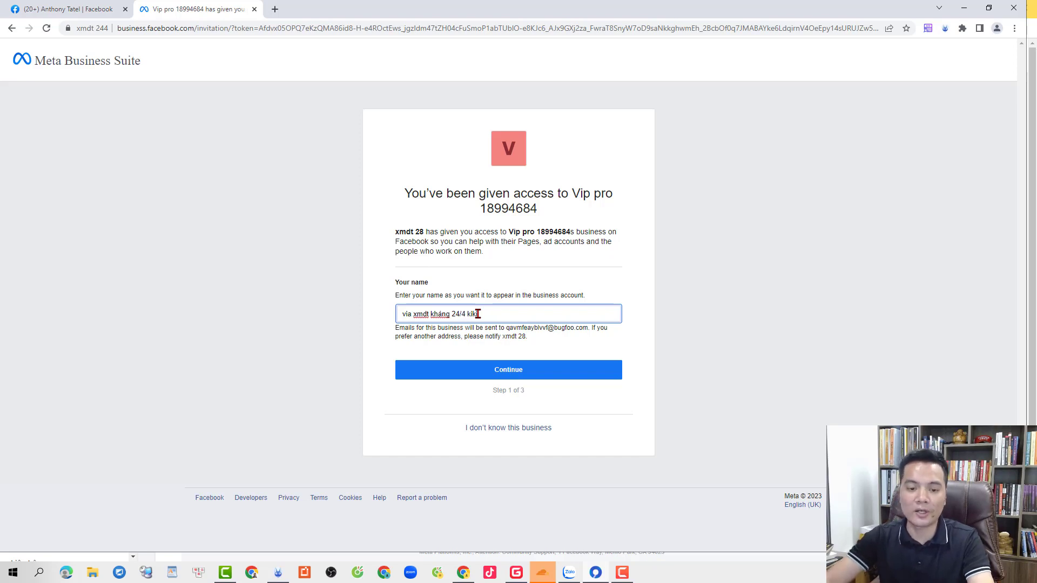
{"action": "left_click", "coordinate": [578, 370]}
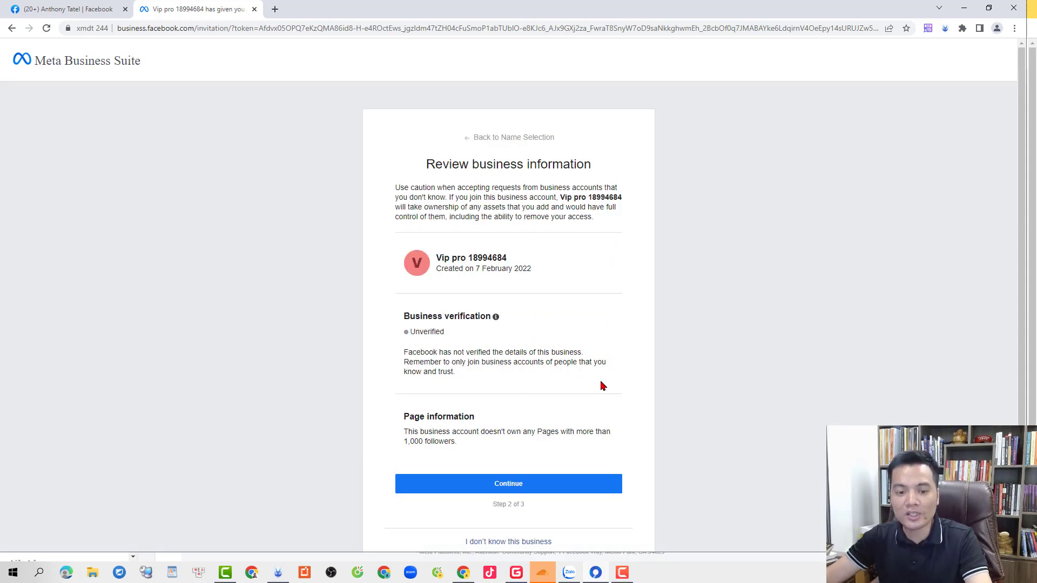
{"action": "left_click", "coordinate": [560, 490]}
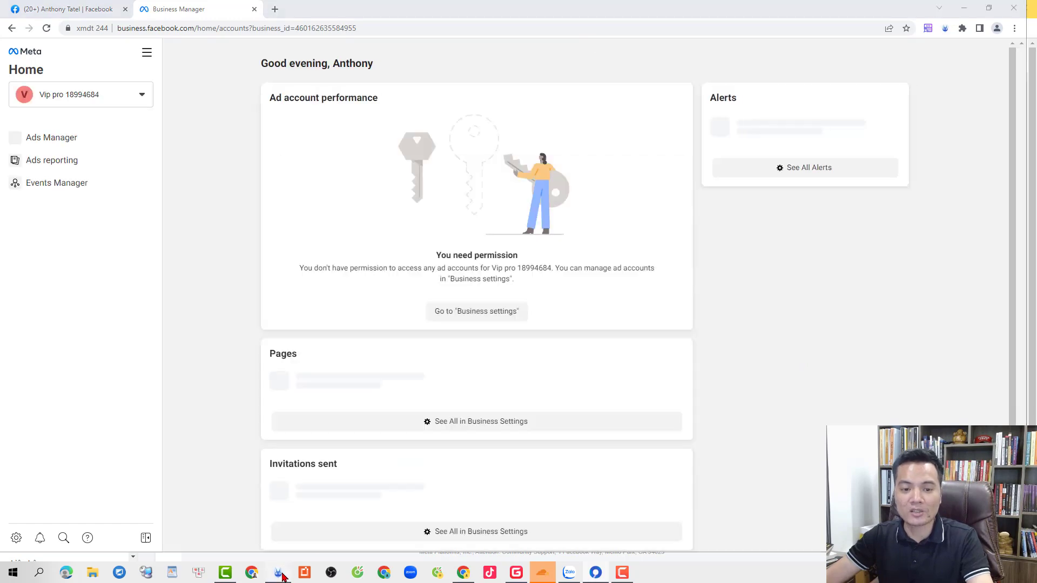
- Switch to KikiLogin and look over its list of all browser profiles, then return to Business Manager
{"action": "left_click", "coordinate": [282, 576]}
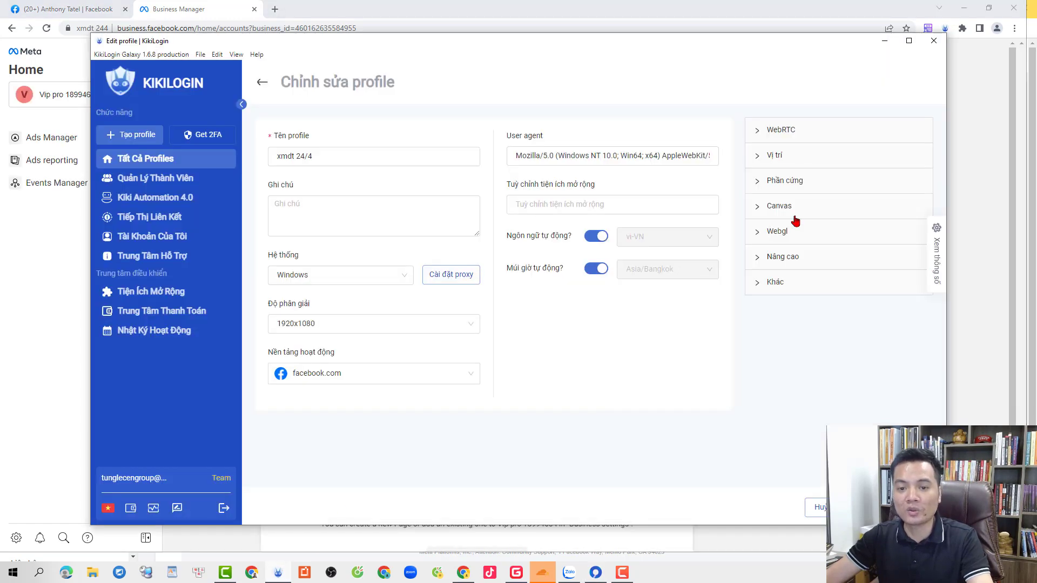
{"action": "left_click", "coordinate": [173, 87]}
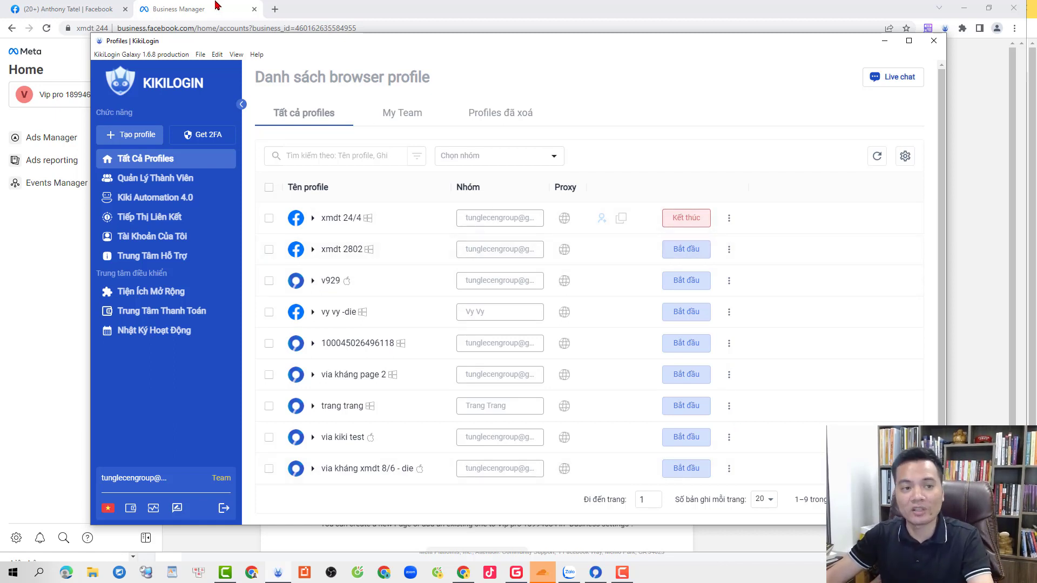
{"action": "left_click", "coordinate": [883, 43]}
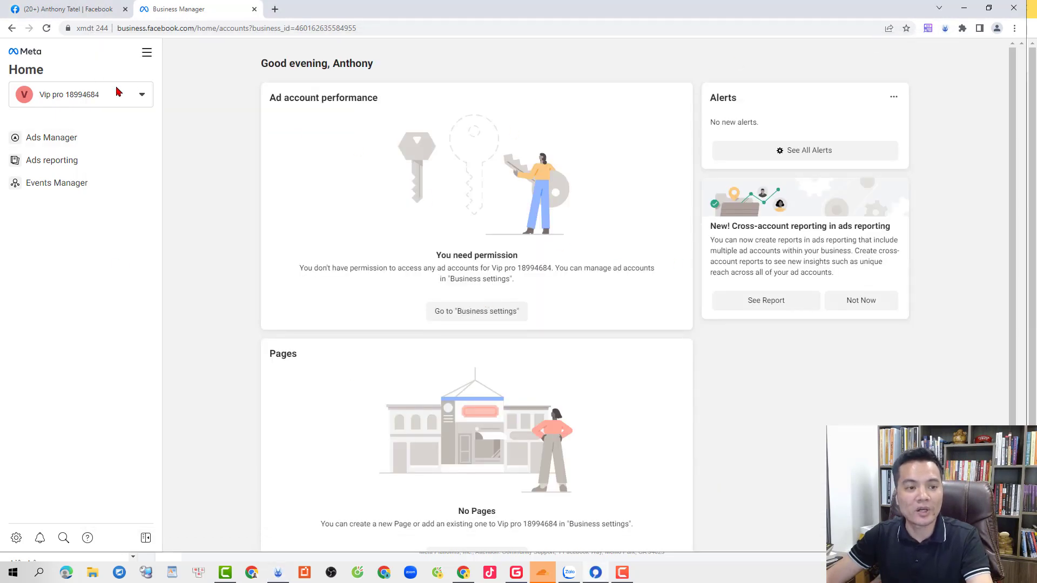
- Open Account Quality for the Vip pro business to view its restriction details
{"action": "left_click", "coordinate": [147, 52]}
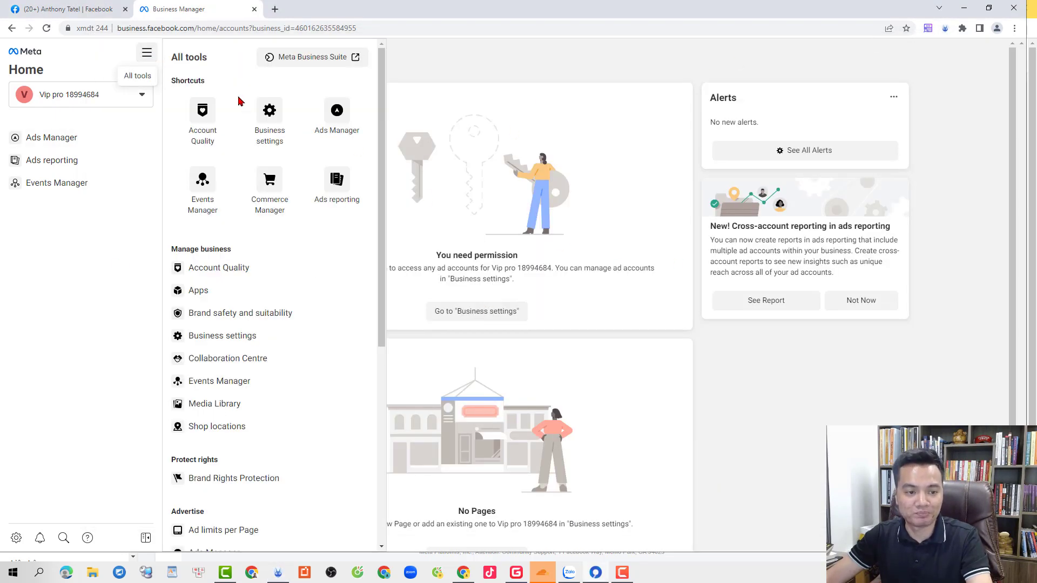
{"action": "left_click", "coordinate": [205, 117]}
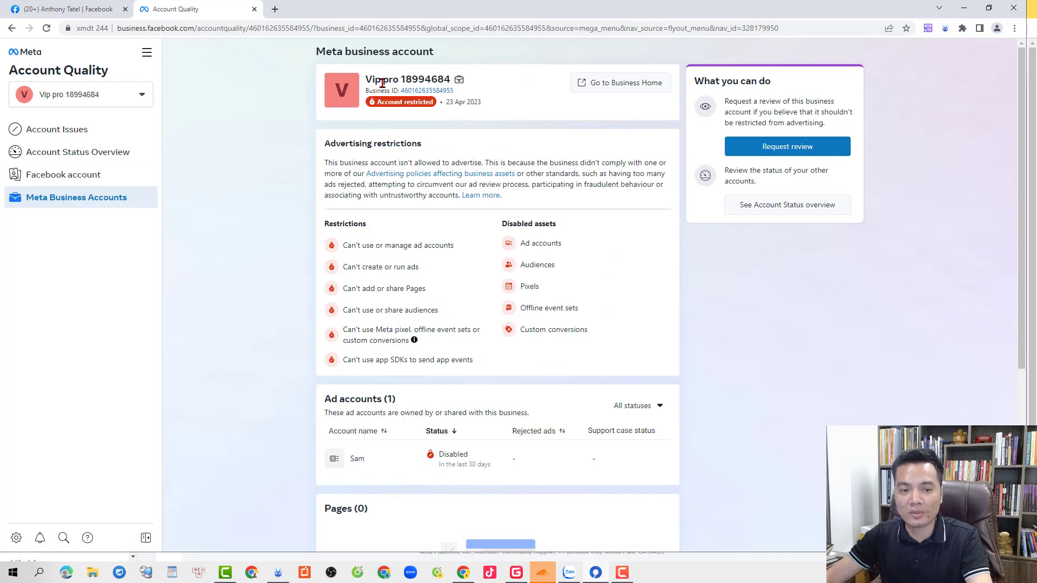
{"action": "left_click_drag", "start_coordinate": [378, 81], "coordinate": [801, 372]}
{"action": "left_click", "coordinate": [800, 372]}
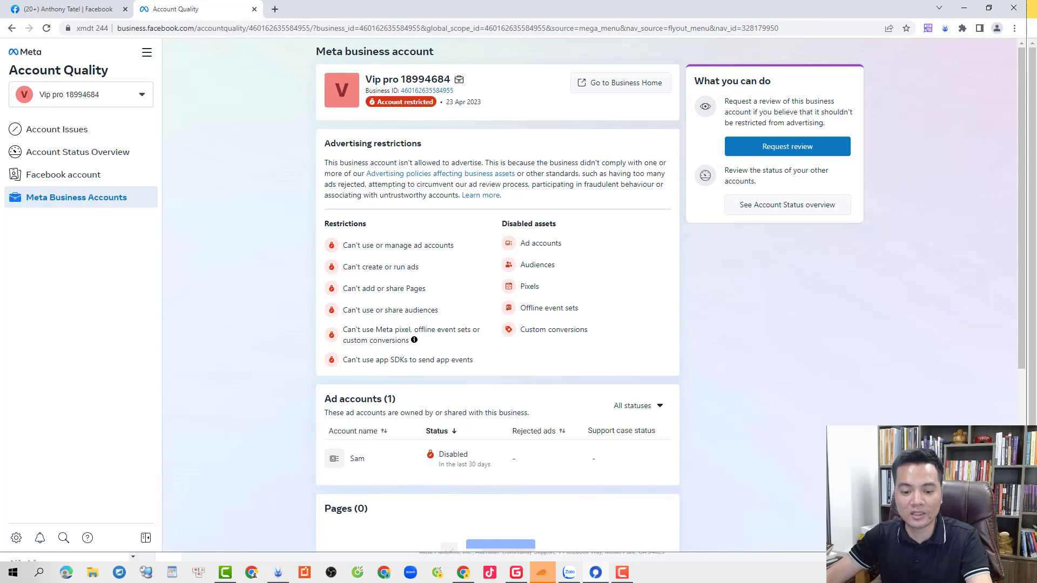
- Switch to the other Chrome window, open Account Quality for the same business, and examine its identity confirmation notice
{"action": "left_click", "coordinate": [463, 573]}
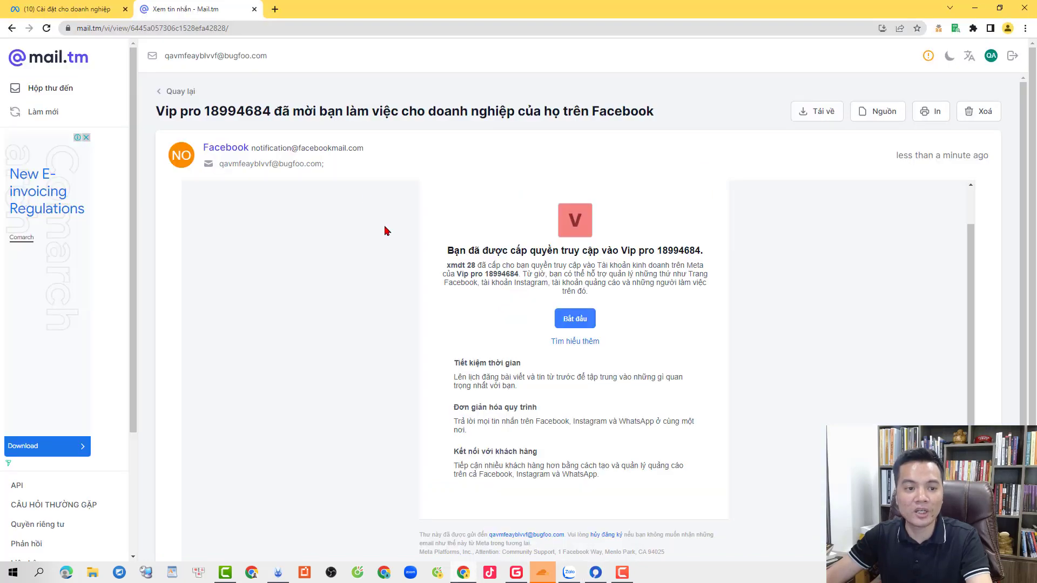
{"action": "left_click", "coordinate": [67, 9]}
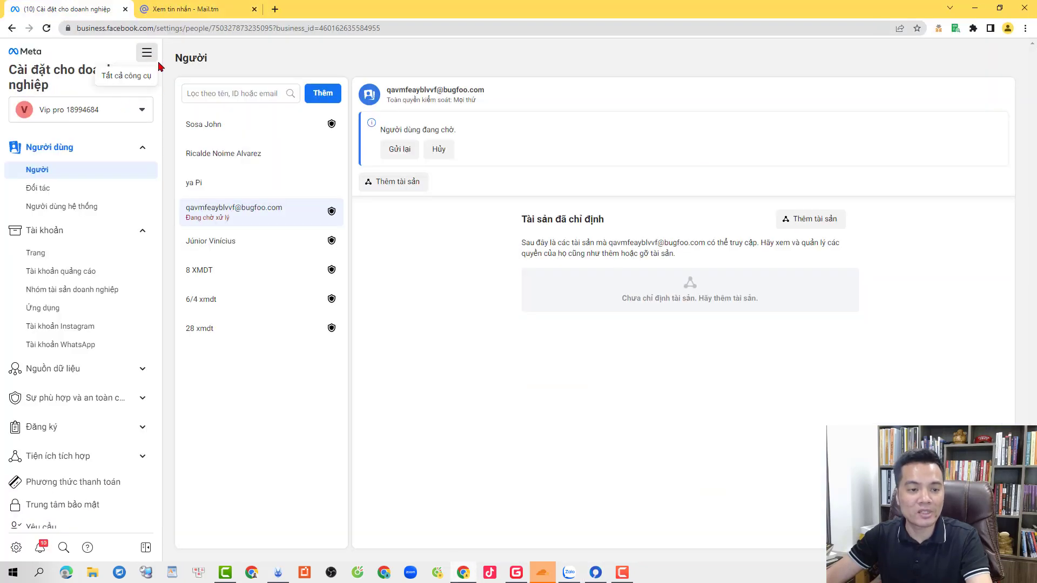
{"action": "left_click", "coordinate": [147, 52]}
{"action": "left_click", "coordinate": [337, 111]}
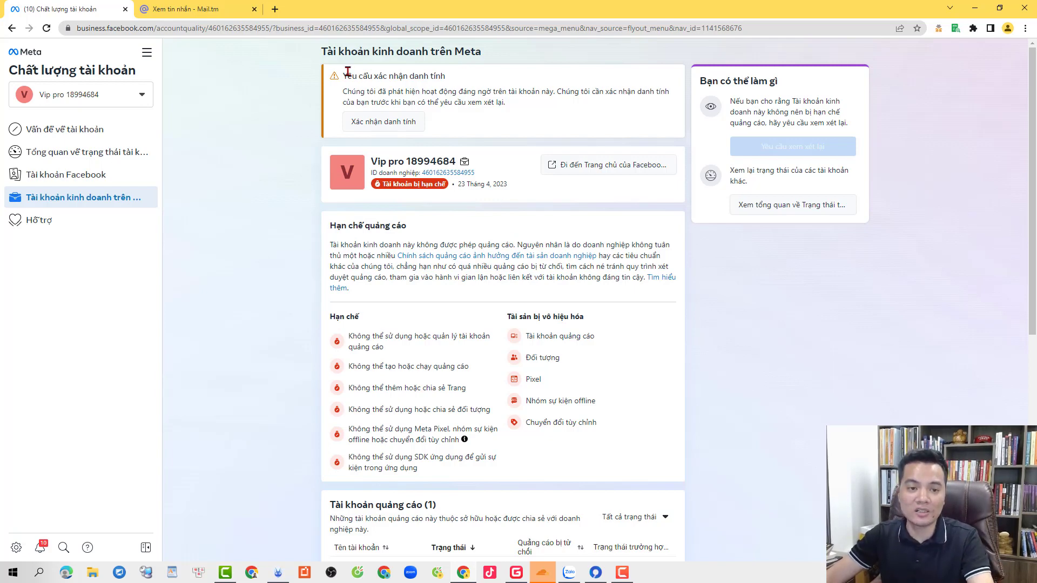
{"action": "left_click_drag", "start_coordinate": [346, 74], "coordinate": [442, 70]}
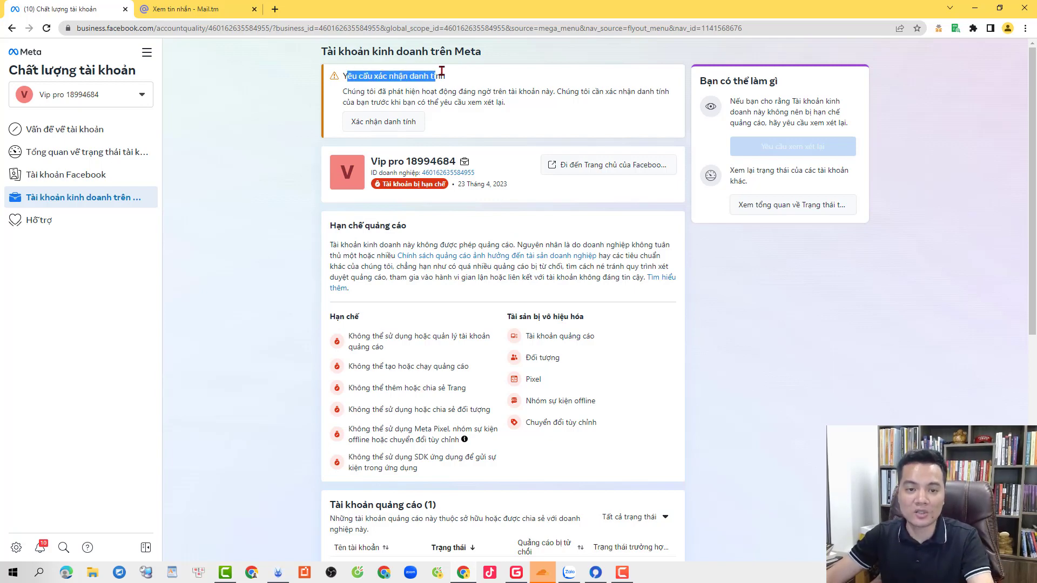
- Place the xmdt 244 browser window beside the other Account Quality page, compare the two, and restore it to full screen
{"action": "left_click", "coordinate": [595, 577]}
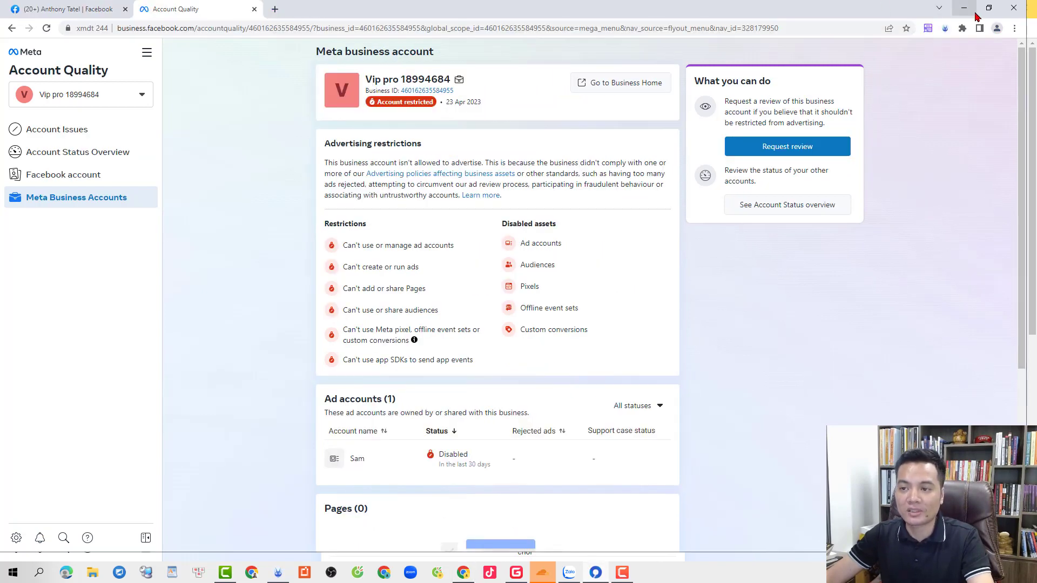
{"action": "left_click", "coordinate": [993, 7]}
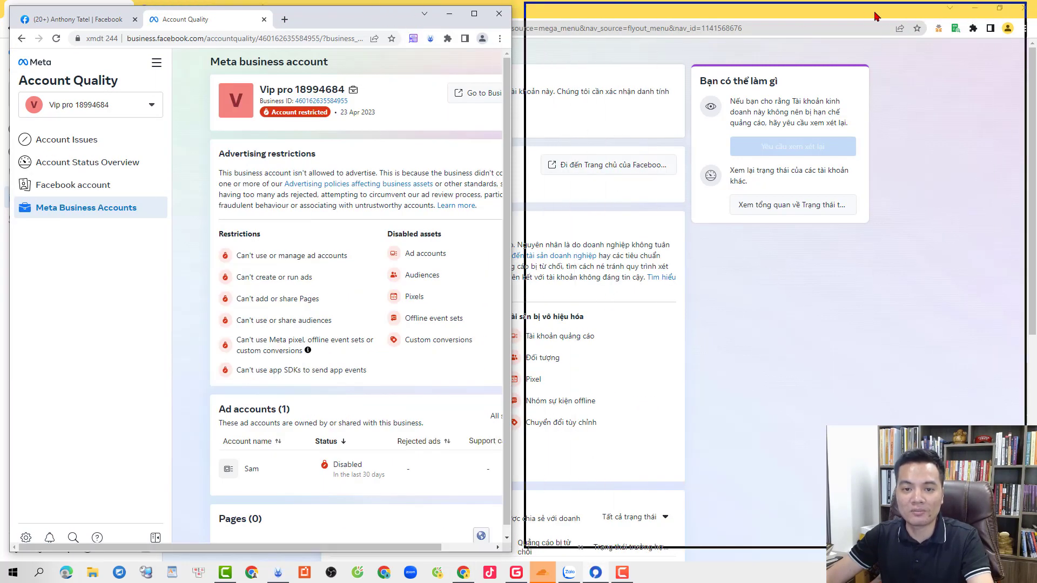
{"action": "left_click_drag", "start_coordinate": [876, 13], "coordinate": [877, 14]}
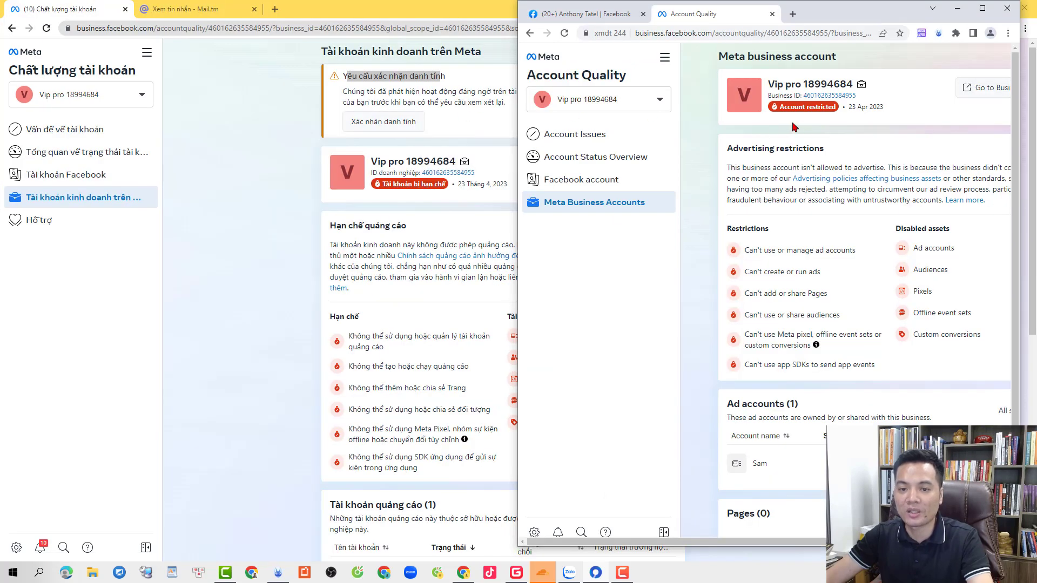
{"action": "left_click_drag", "start_coordinate": [690, 543], "coordinate": [751, 543]}
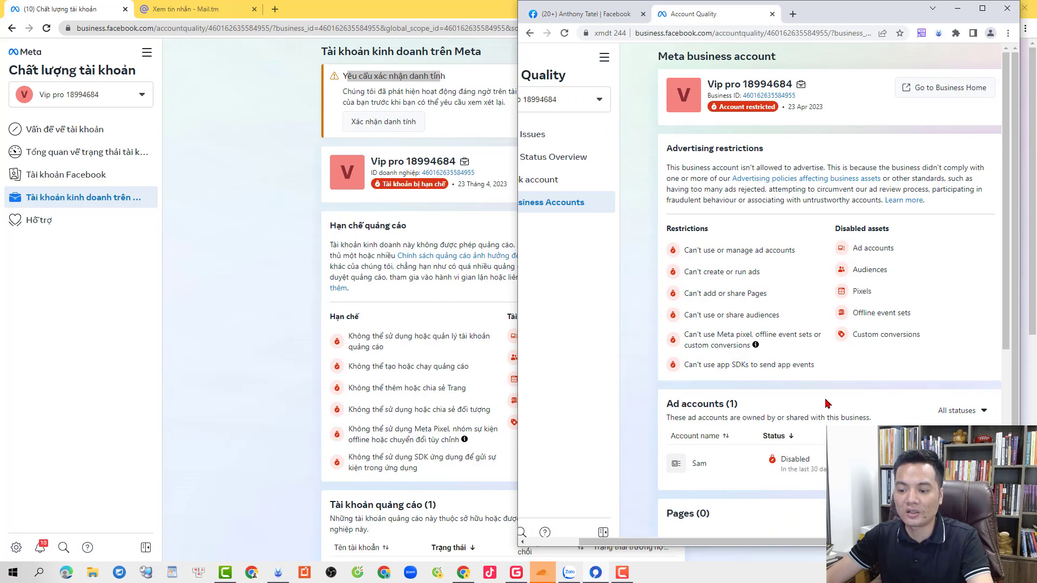
{"action": "scroll", "coordinate": [774, 330], "scroll_direction": "down", "scroll_amount": 2}
{"action": "scroll", "coordinate": [773, 287], "scroll_direction": "up", "scroll_amount": 2}
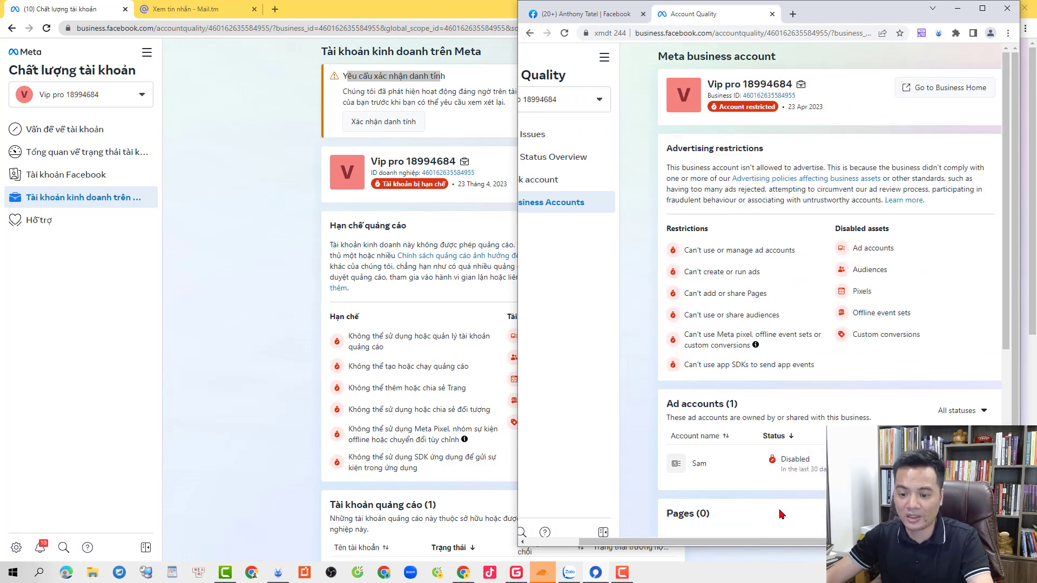
{"action": "left_click_drag", "start_coordinate": [752, 545], "coordinate": [598, 546]}
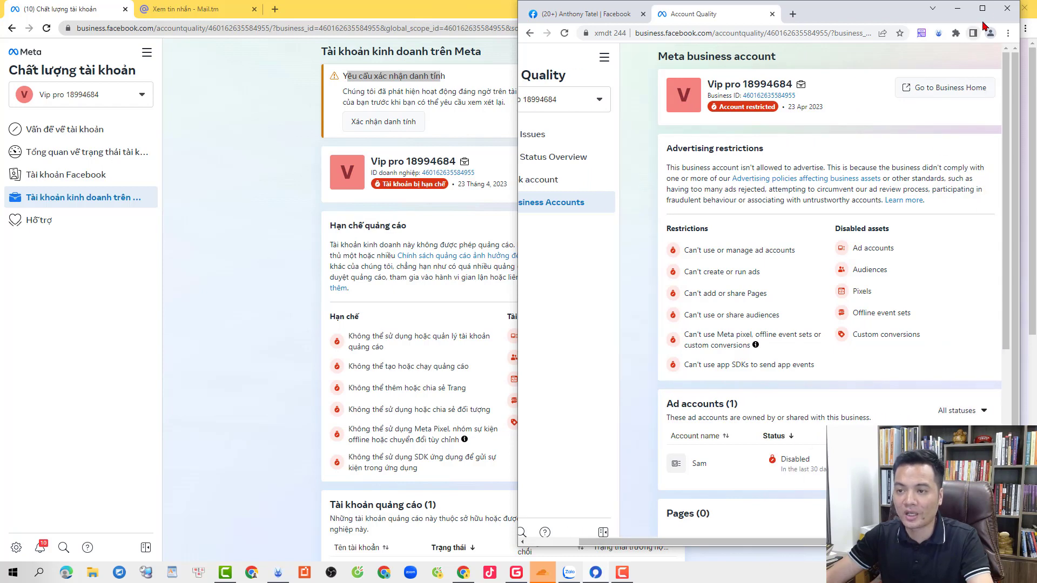
{"action": "left_click", "coordinate": [982, 8]}
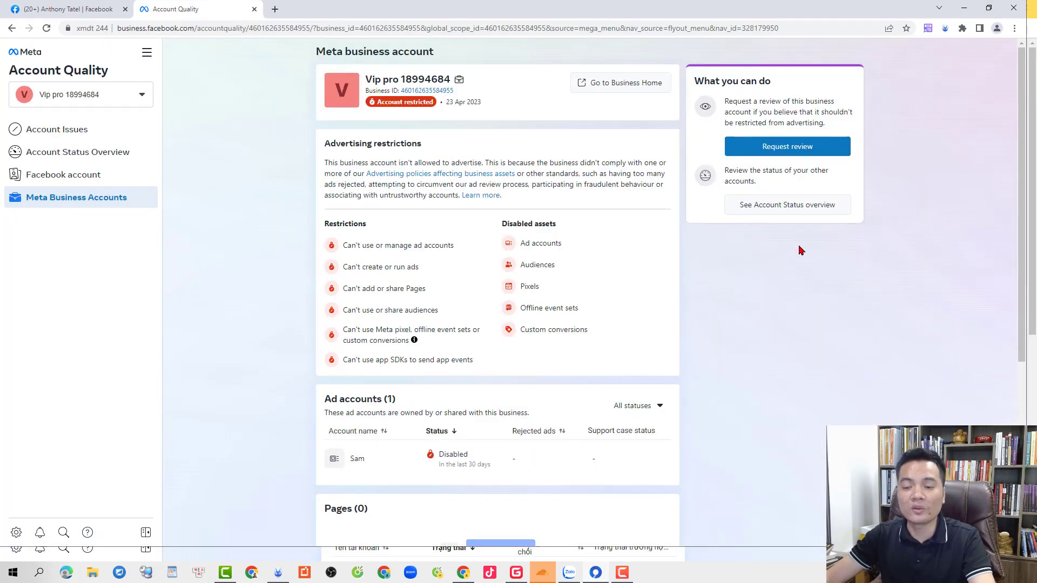
- Start a review request for the restricted business account and choose "Another reason" as its reason
{"action": "left_click", "coordinate": [791, 148]}
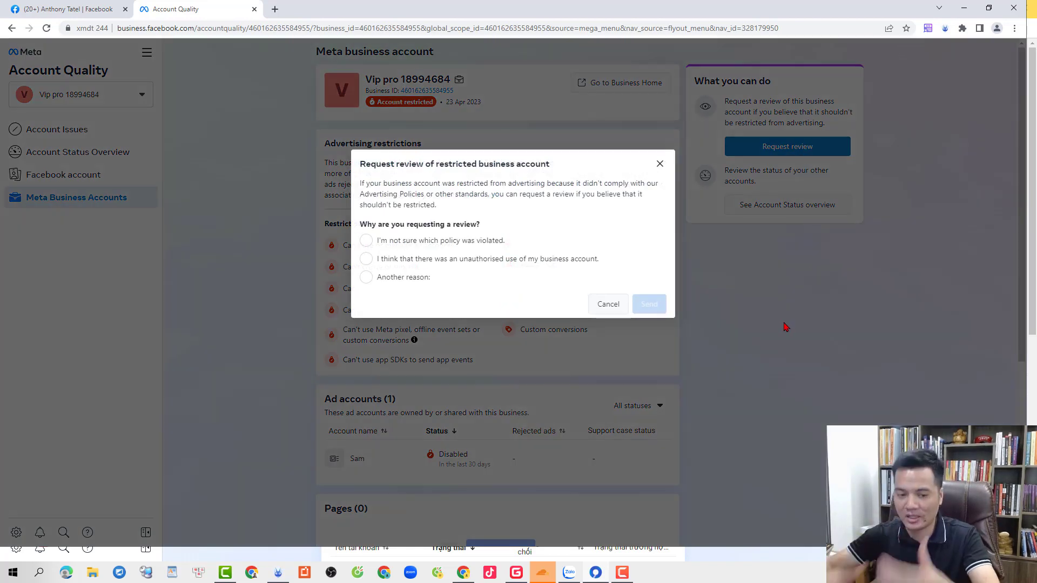
{"action": "left_click", "coordinate": [406, 240]}
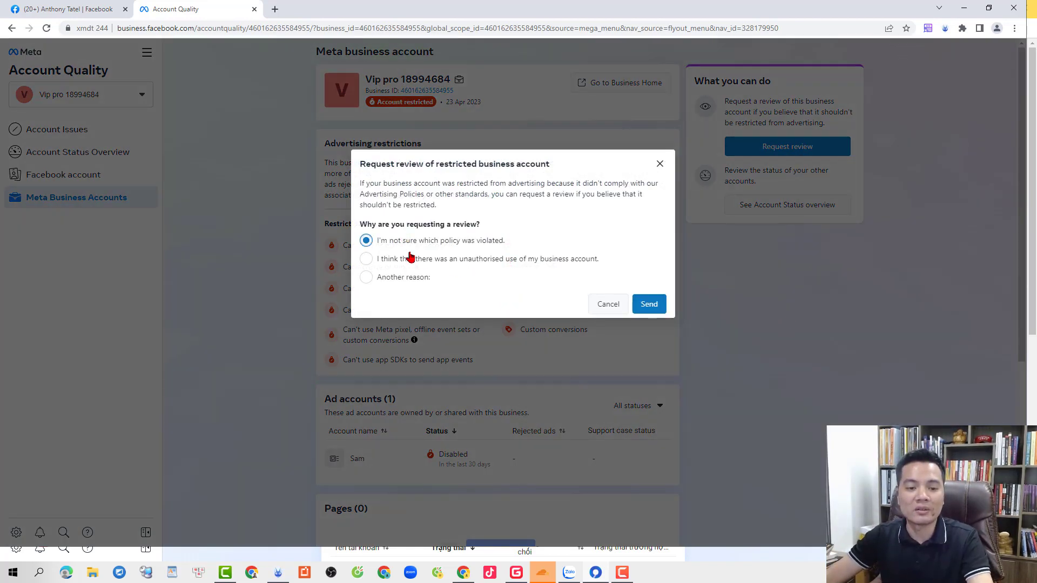
{"action": "left_click", "coordinate": [411, 259]}
{"action": "left_click", "coordinate": [404, 277]}
{"action": "left_click", "coordinate": [405, 236]}
{"action": "left_click", "coordinate": [393, 263]}
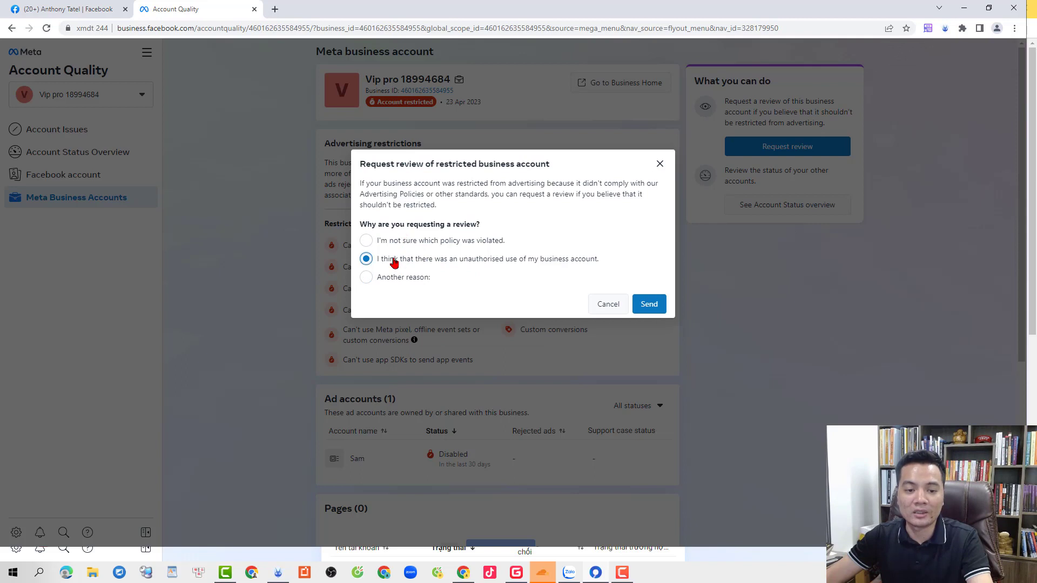
{"action": "left_click", "coordinate": [390, 278]}
{"action": "left_click", "coordinate": [407, 243]}
{"action": "left_click", "coordinate": [406, 259]}
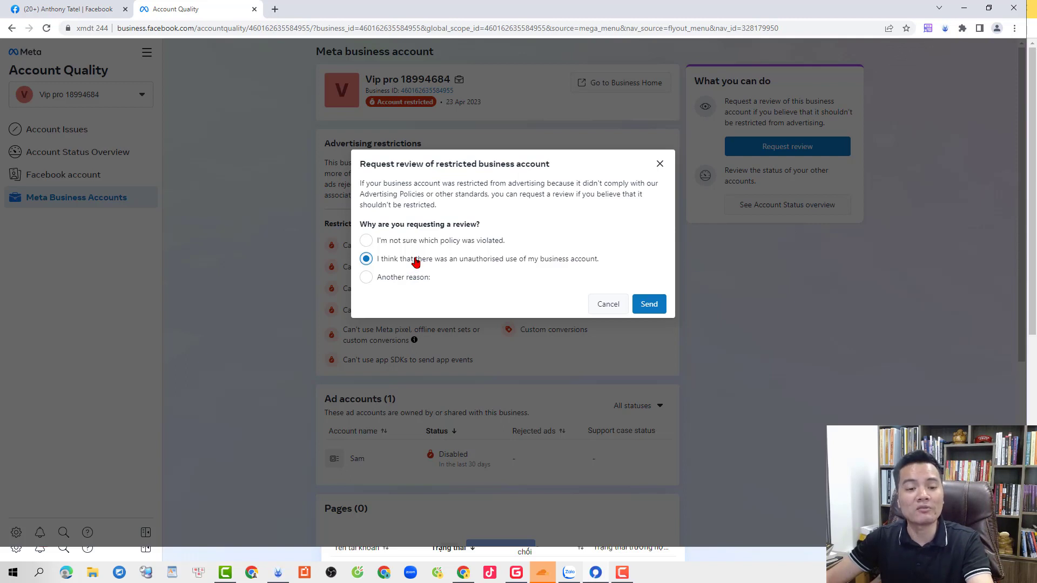
{"action": "left_click", "coordinate": [422, 241]}
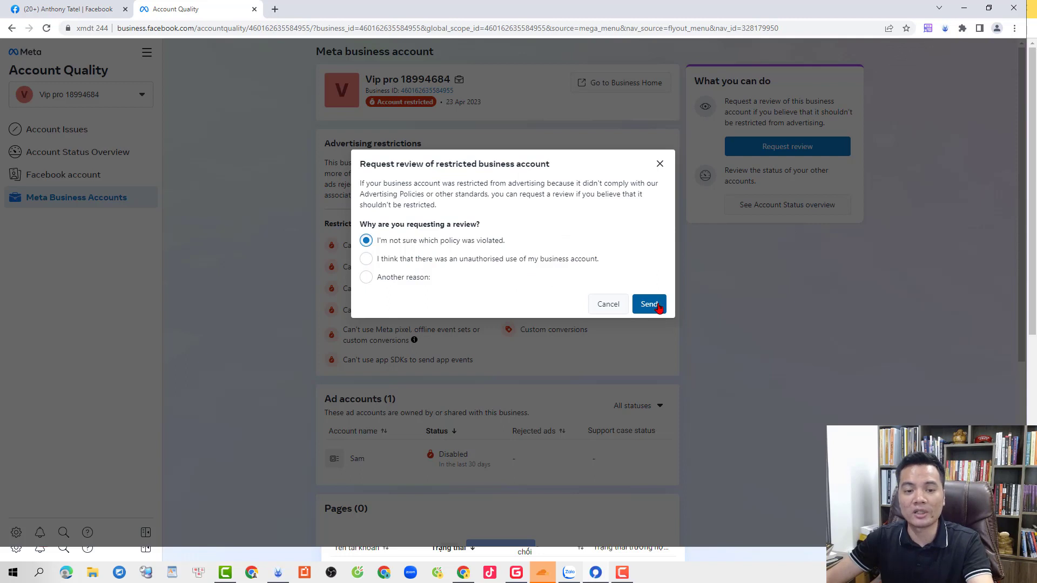
{"action": "left_click", "coordinate": [390, 277]}
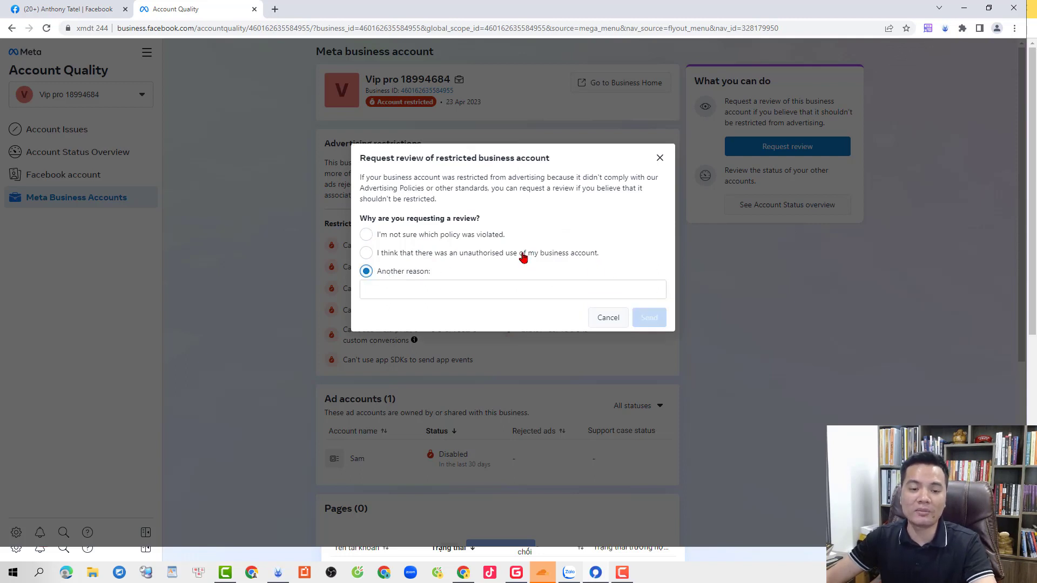
- Copy the preset reason "I'm not sure which policy was violated." into the custom reason text
{"action": "left_click_drag", "start_coordinate": [509, 234], "coordinate": [381, 240]}
{"action": "key", "text": "ctrl+c"}
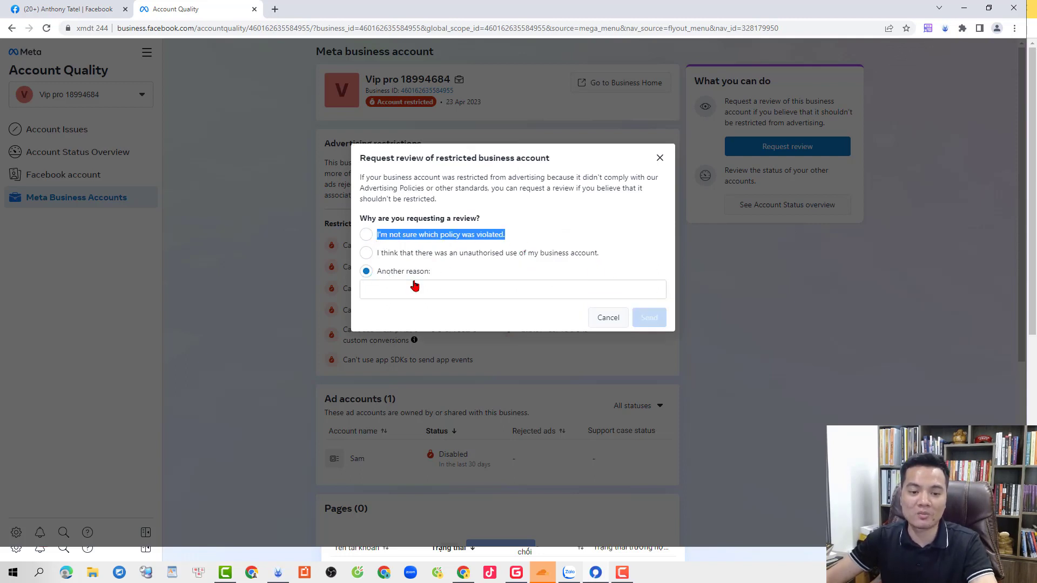
{"action": "left_click", "coordinate": [415, 286]}
{"action": "key", "text": "ctrl+v"}
- Append the preset reason "I think that there was an unauthorised use of my business account." to the custom reason and send the request
{"action": "left_click_drag", "start_coordinate": [599, 253], "coordinate": [380, 266]}
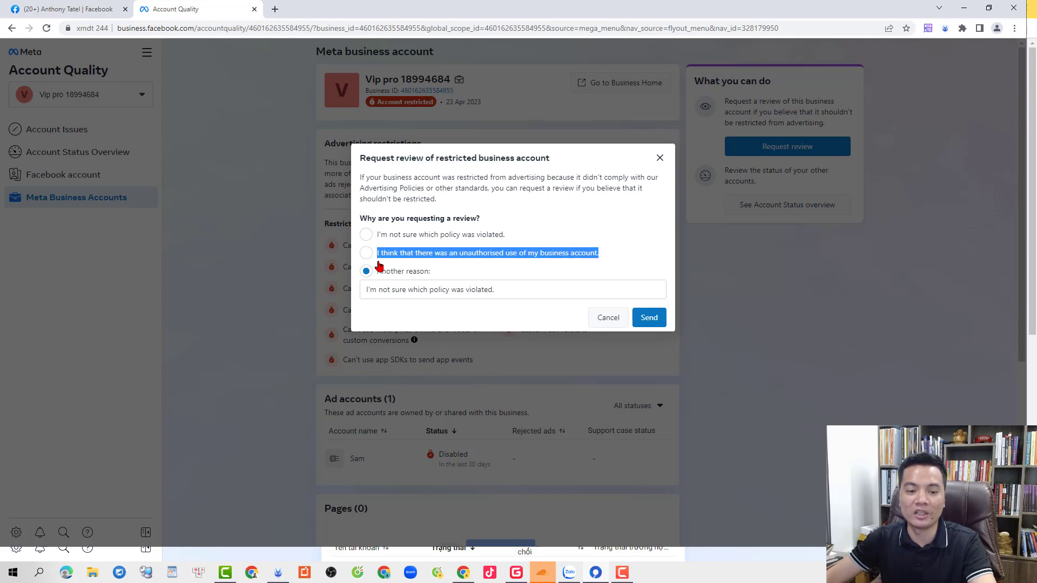
{"action": "key", "text": "ctrl+c"}
{"action": "left_click", "coordinate": [502, 288]}
{"action": "key", "text": "ctrl+v"}
{"action": "left_click", "coordinate": [650, 318]}
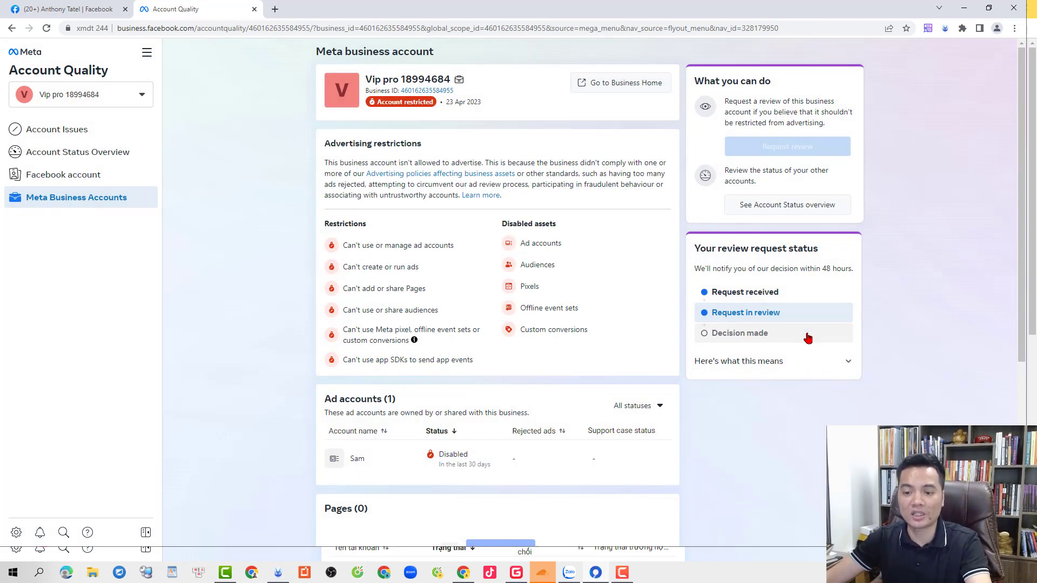
{"action": "left_click_drag", "start_coordinate": [852, 268], "coordinate": [821, 269]}
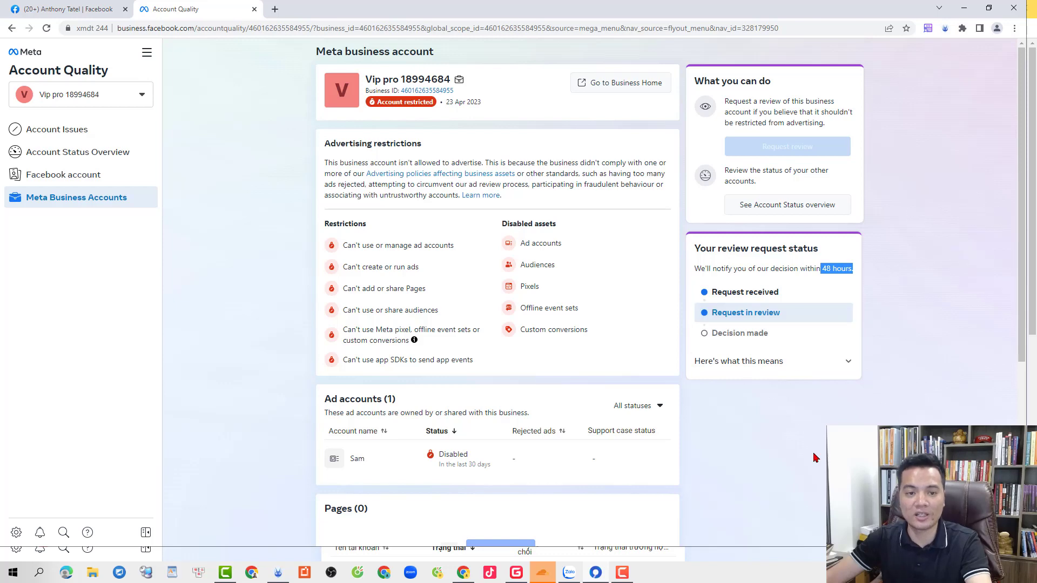
{"action": "left_click", "coordinate": [822, 454]}
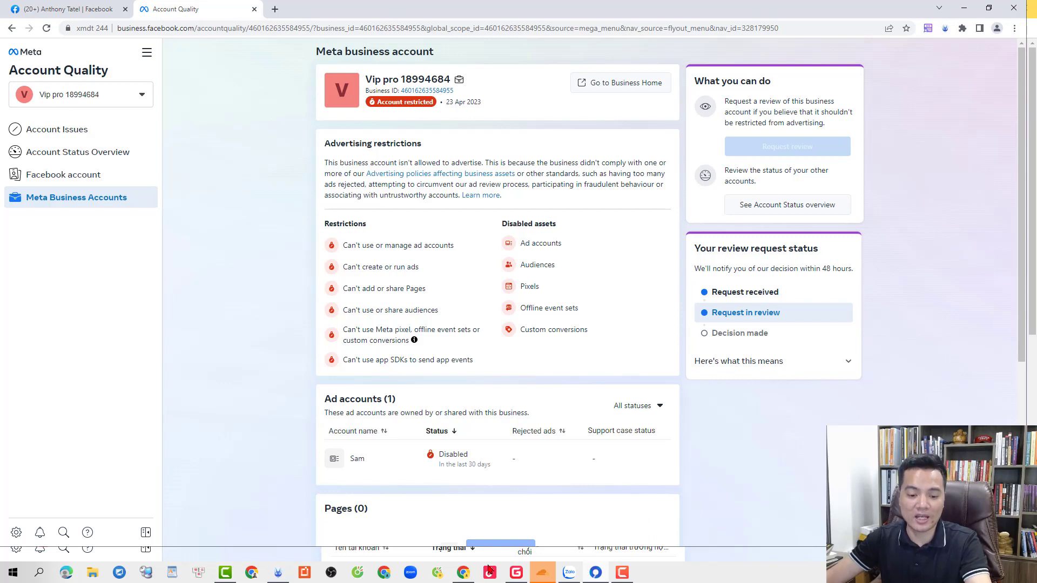
- Switch to the Vietnamese Account Quality window and open the details of the restricted Nanio Shop Page from the account issues
{"action": "left_click", "coordinate": [460, 573]}
{"action": "left_click", "coordinate": [65, 129]}
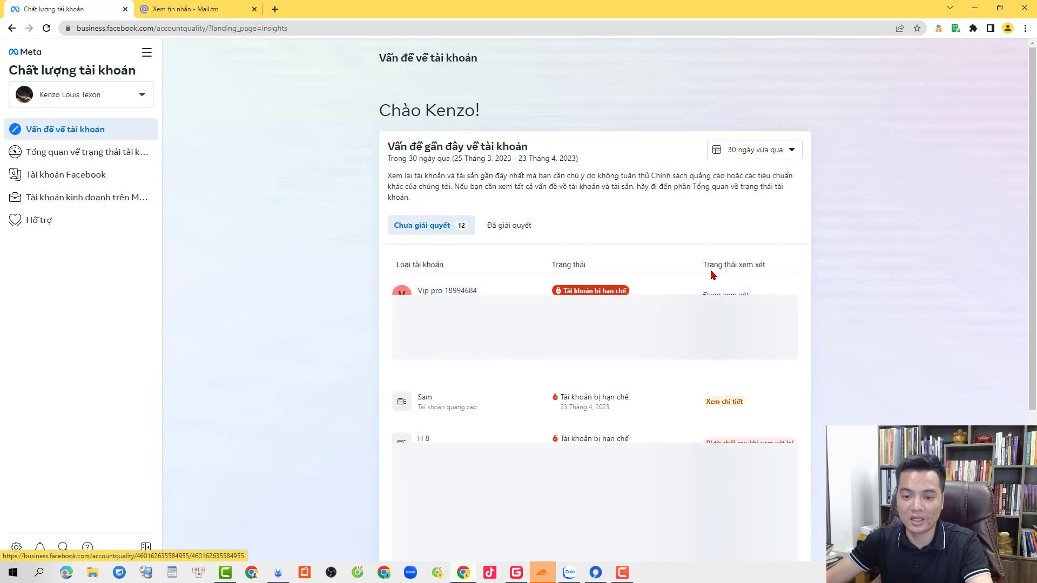
{"action": "scroll", "coordinate": [725, 301], "scroll_direction": "down", "scroll_amount": 5}
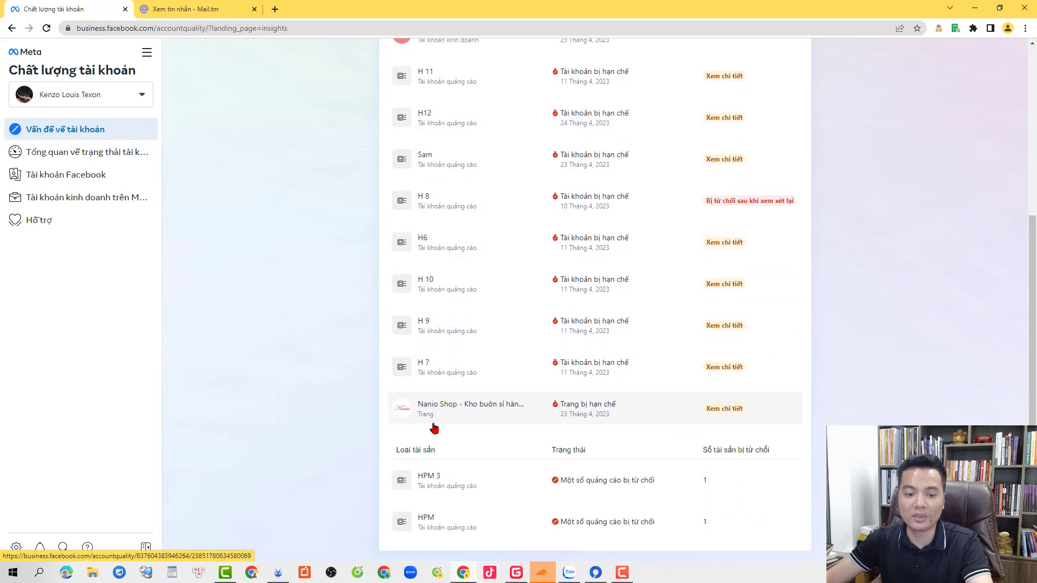
{"action": "left_click", "coordinate": [485, 414]}
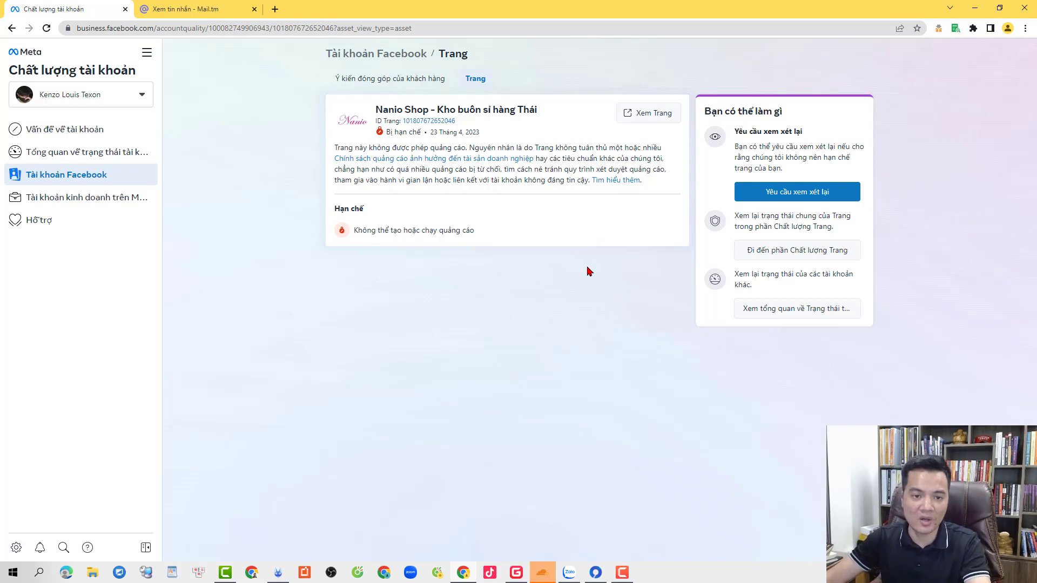
- Open the restricted Nanio Shop Page on Facebook from its Account Quality details
{"action": "left_click", "coordinate": [646, 112]}
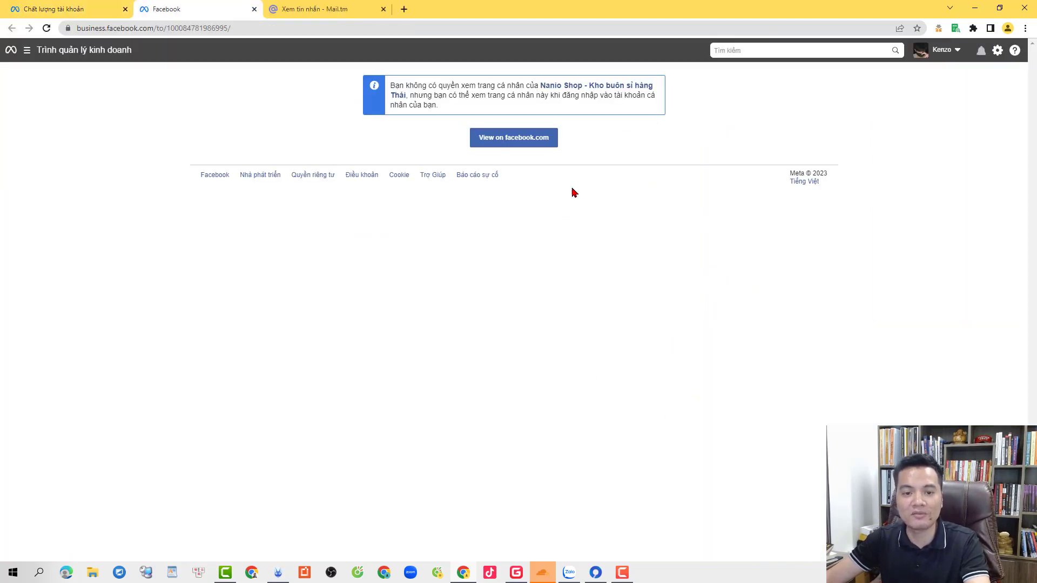
{"action": "left_click", "coordinate": [521, 137]}
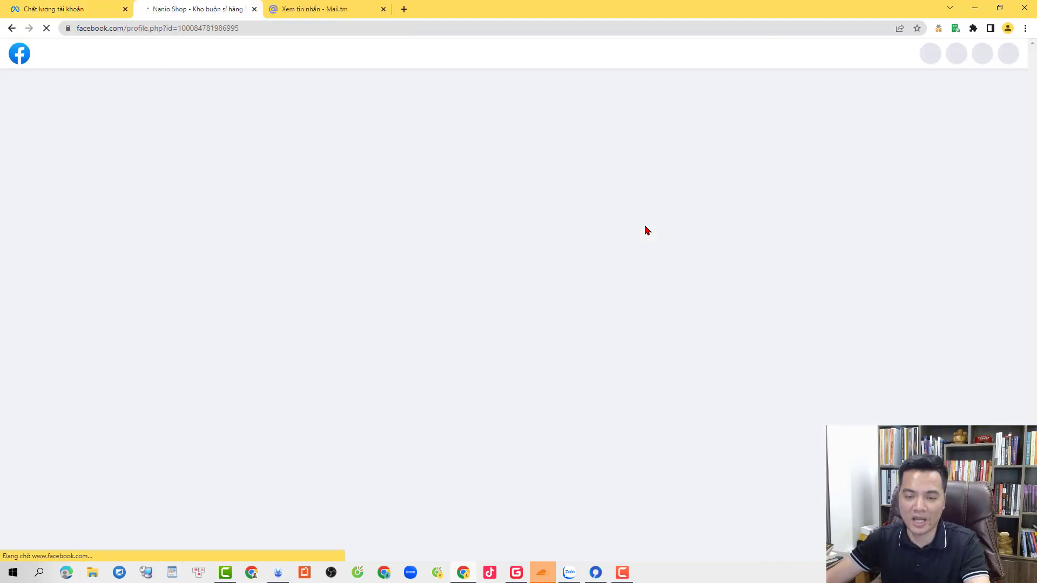
{"action": "left_click", "coordinate": [75, 9]}
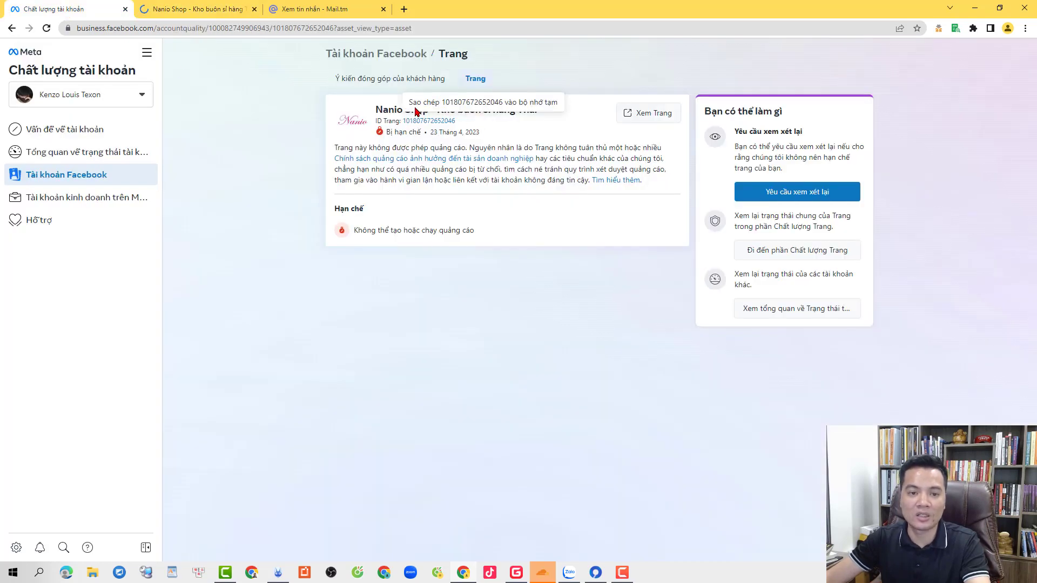
{"action": "left_click", "coordinate": [219, 9]}
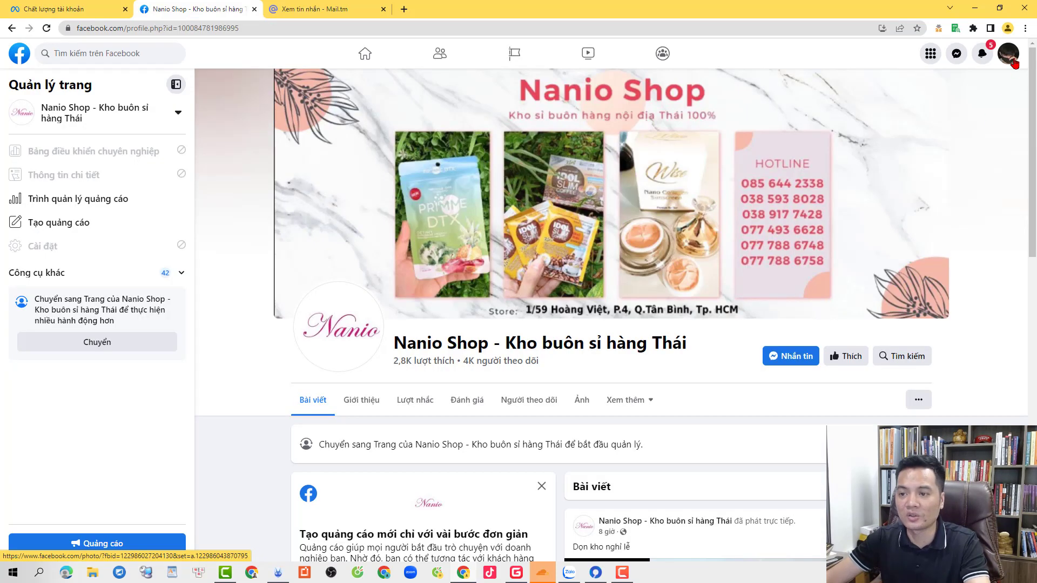
- Switch the active Facebook profile from the personal account to the Nanio Shop - Kho buôn sỉ hàng Thái Page
{"action": "scroll", "coordinate": [972, 252], "scroll_direction": "down", "scroll_amount": 3}
{"action": "left_click", "coordinate": [1008, 53]}
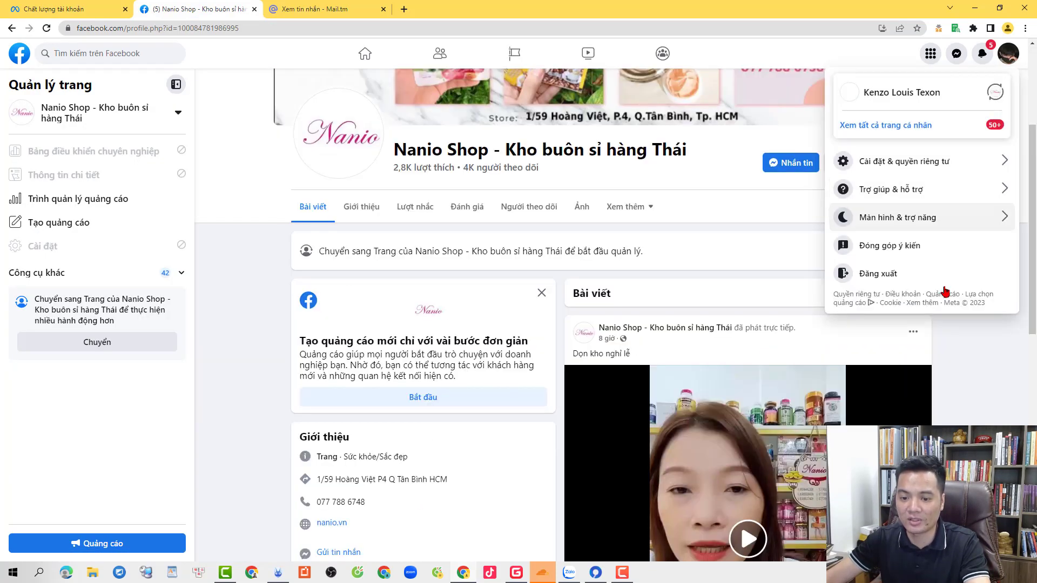
{"action": "left_click", "coordinate": [996, 93]}
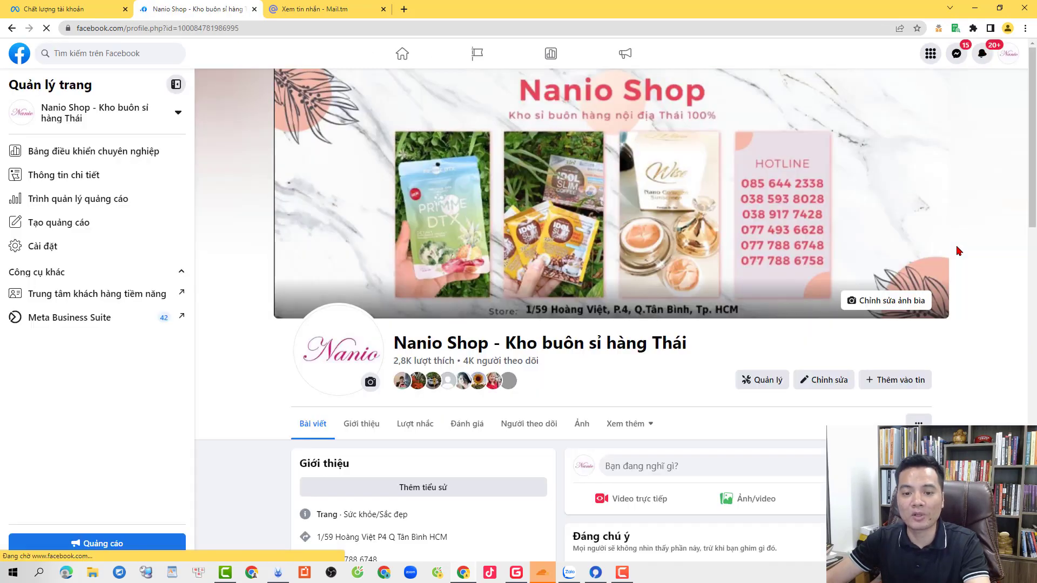
{"action": "scroll", "coordinate": [813, 284], "scroll_direction": "down", "scroll_amount": 3}
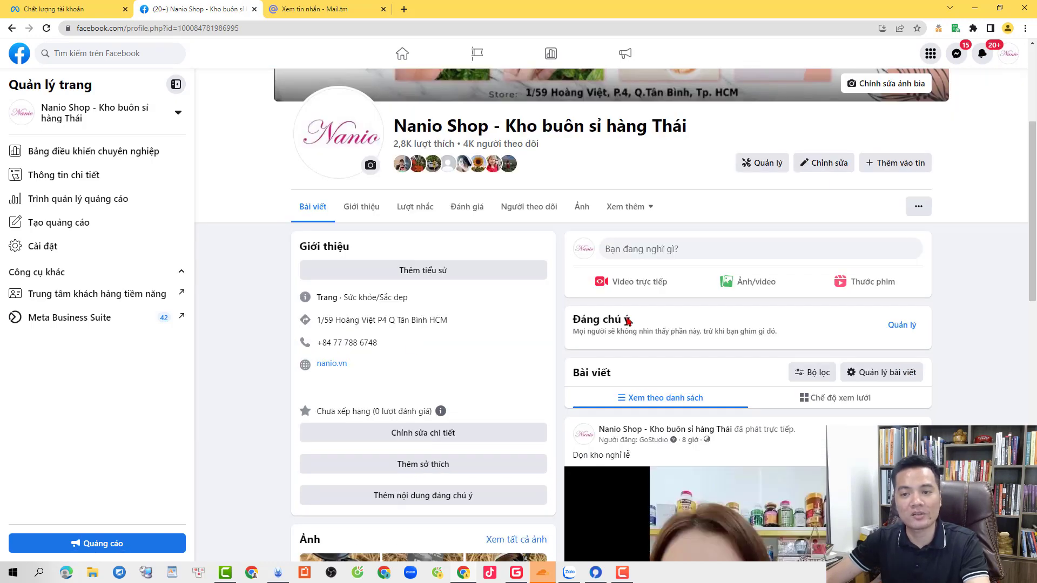
{"action": "left_click", "coordinate": [1003, 52]}
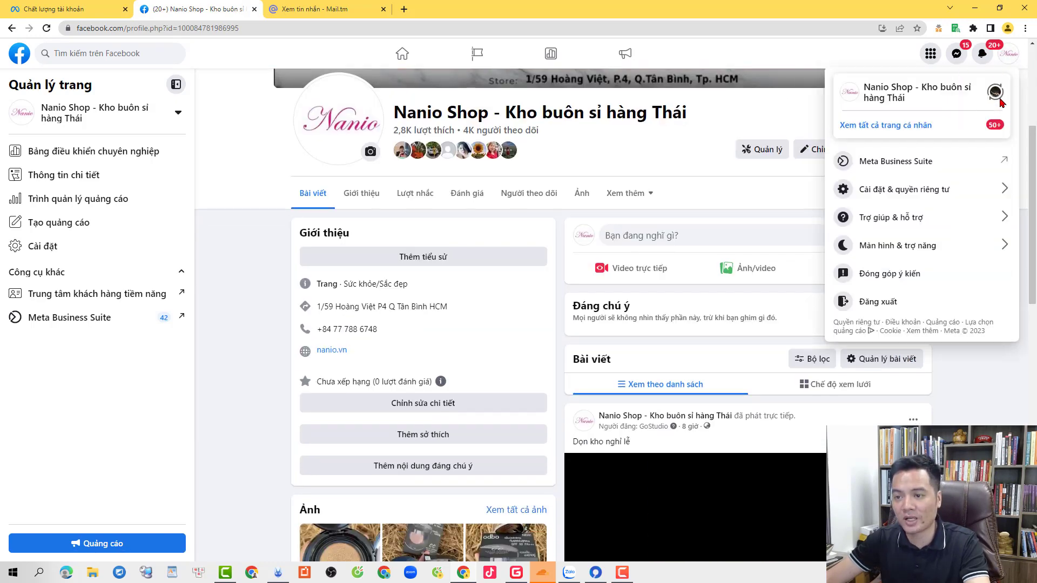
{"action": "left_click", "coordinate": [1008, 80]}
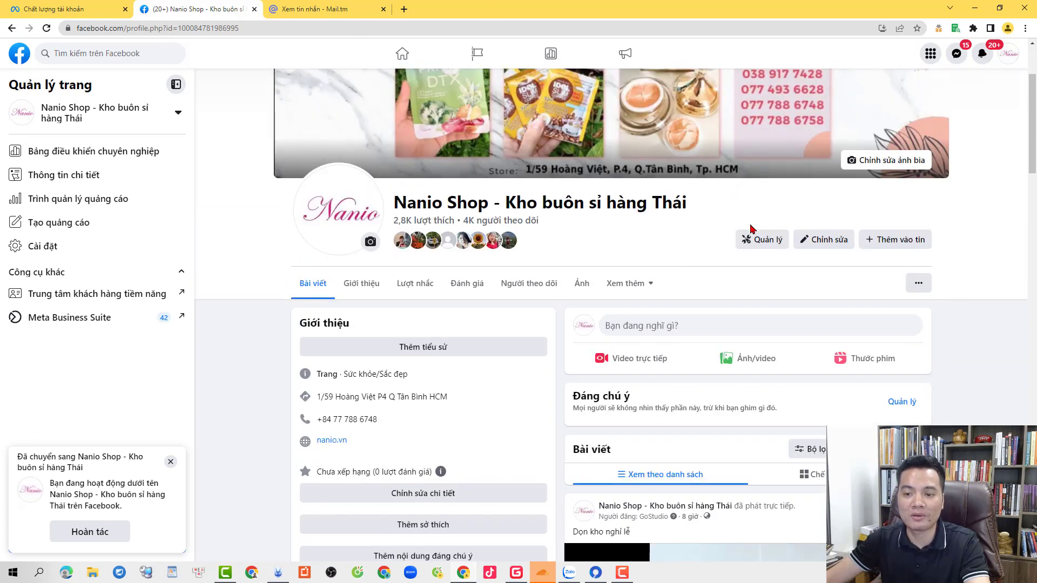
- Open the Nanio Shop Page's professional dashboard and examine who has Page access
{"action": "left_click", "coordinate": [745, 241]}
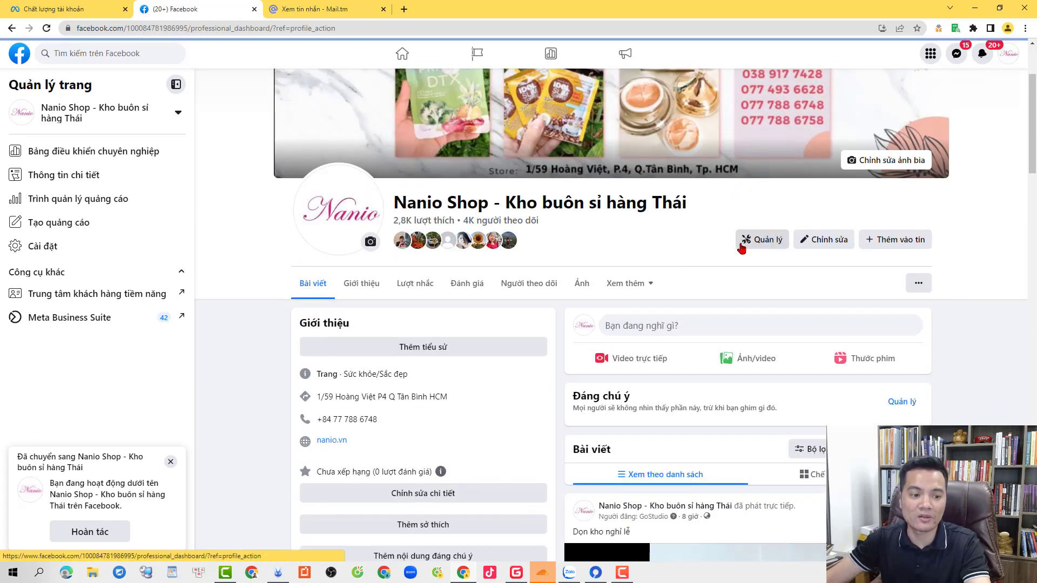
{"action": "scroll", "coordinate": [111, 232], "scroll_direction": "down", "scroll_amount": 2}
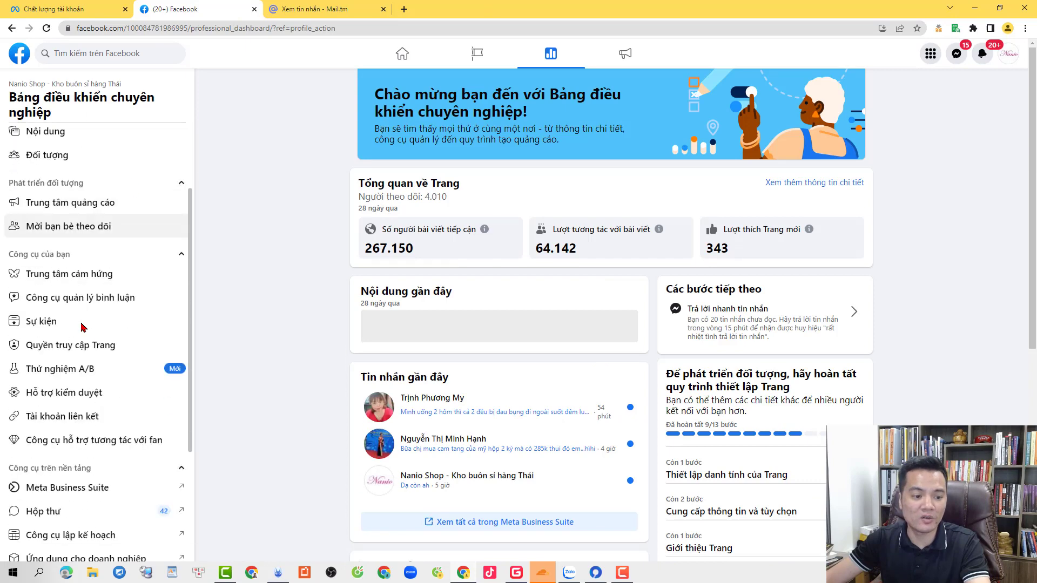
{"action": "left_click", "coordinate": [100, 346]}
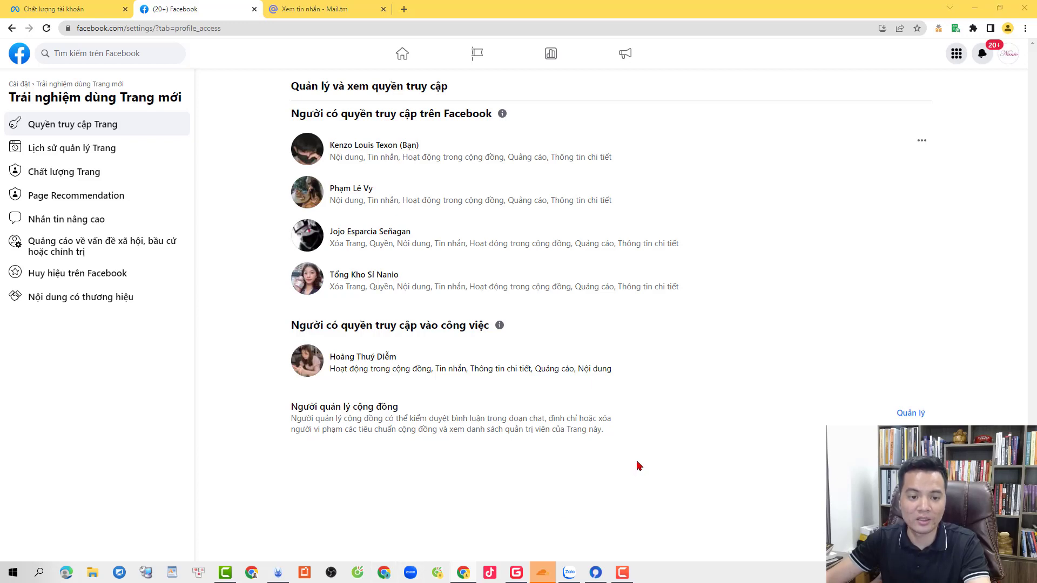
- Open fb.com in the browser window of the account with full Page control and switch to the Nanio Shop Page profile
{"action": "key", "text": "ctrl+n"}
{"action": "type", "text": "fb.com"}
{"action": "key", "text": "Return"}
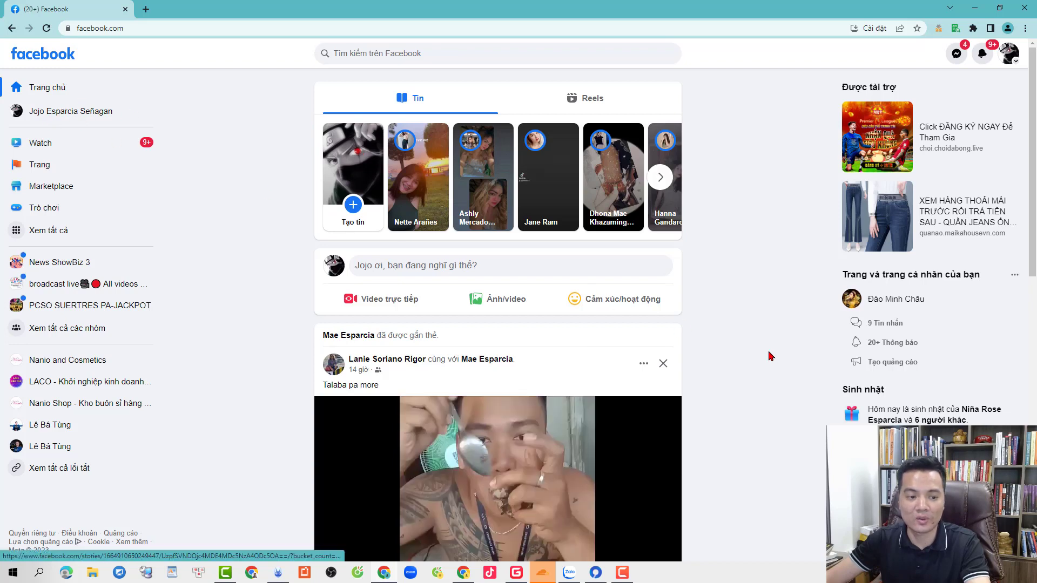
{"action": "left_click", "coordinate": [1010, 53]}
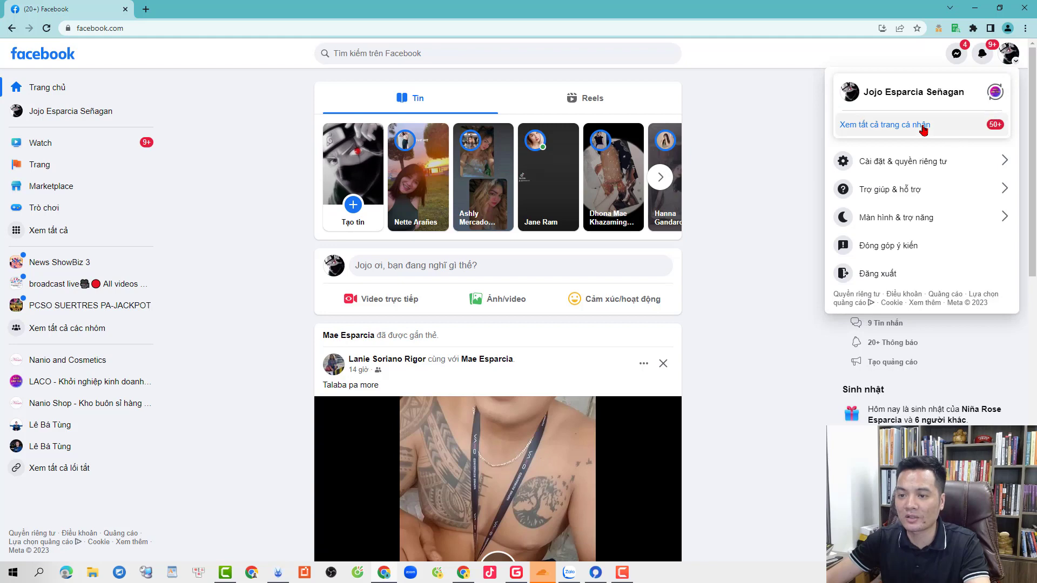
{"action": "left_click", "coordinate": [923, 130]}
{"action": "left_click", "coordinate": [967, 186]}
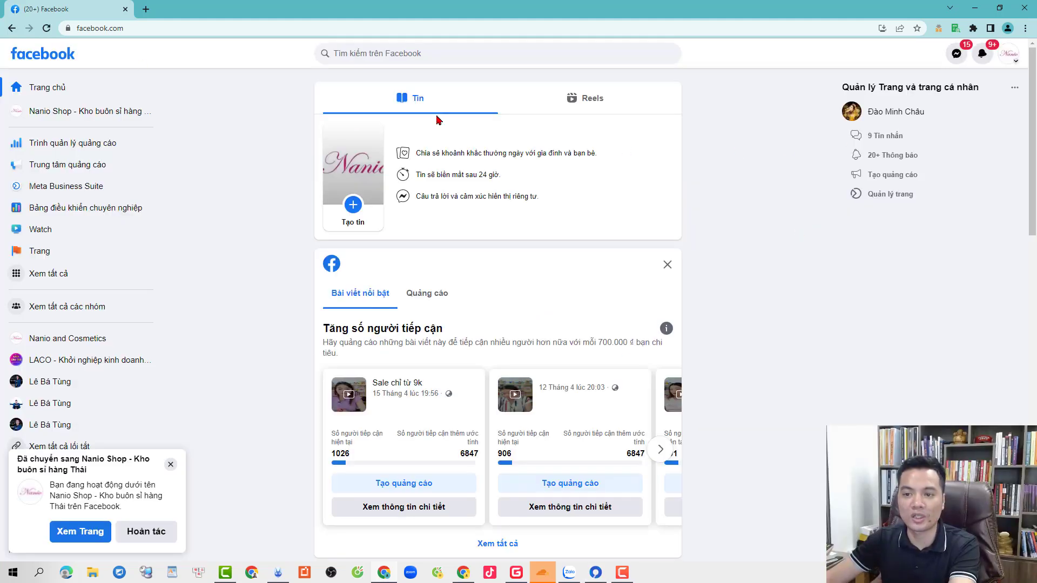
- Go to the Nanio Shop Page's professional dashboard and open its Page access settings
{"action": "left_click", "coordinate": [78, 113]}
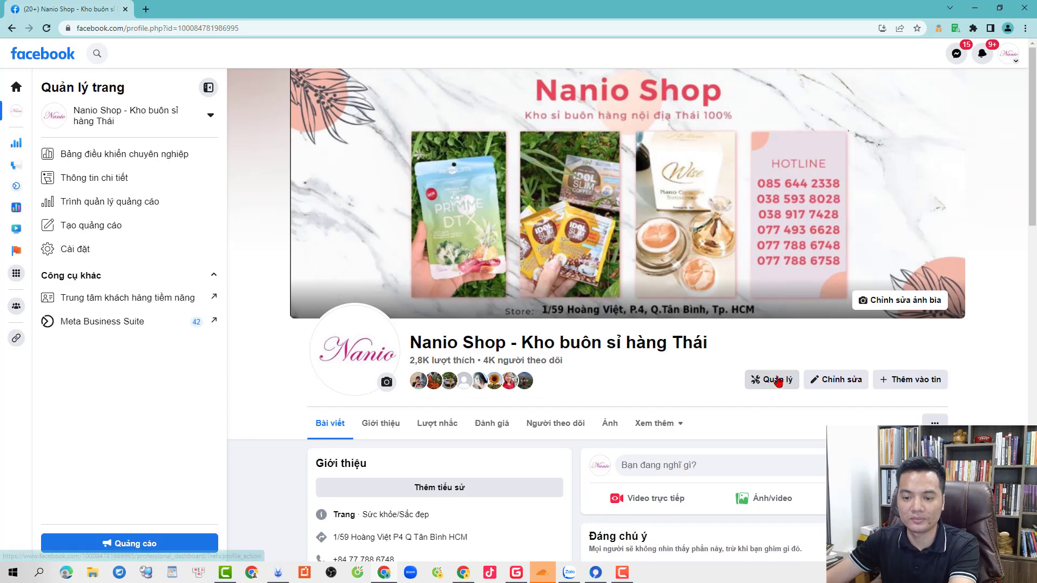
{"action": "left_click", "coordinate": [778, 382]}
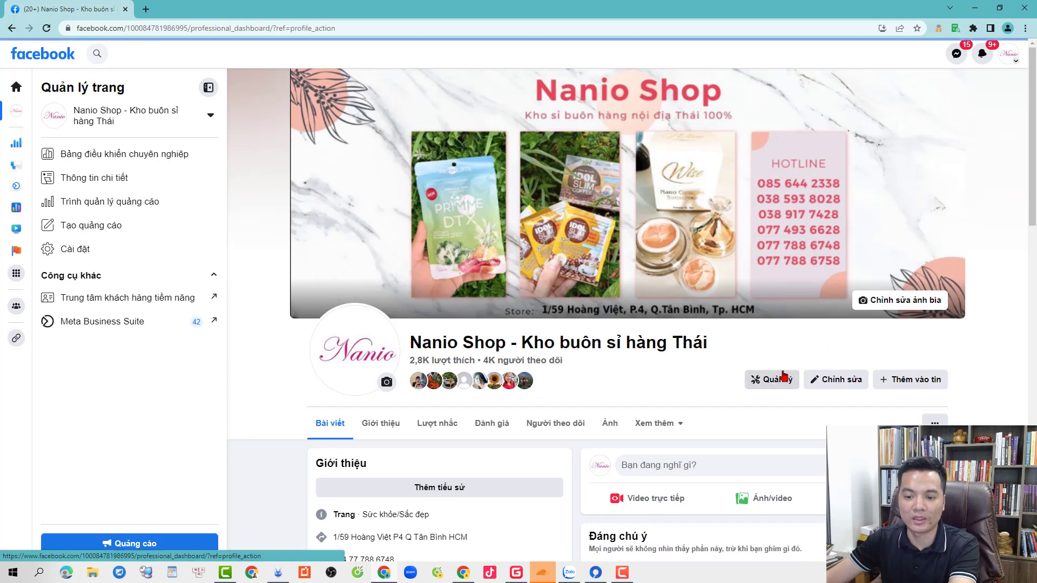
{"action": "left_click", "coordinate": [767, 379]}
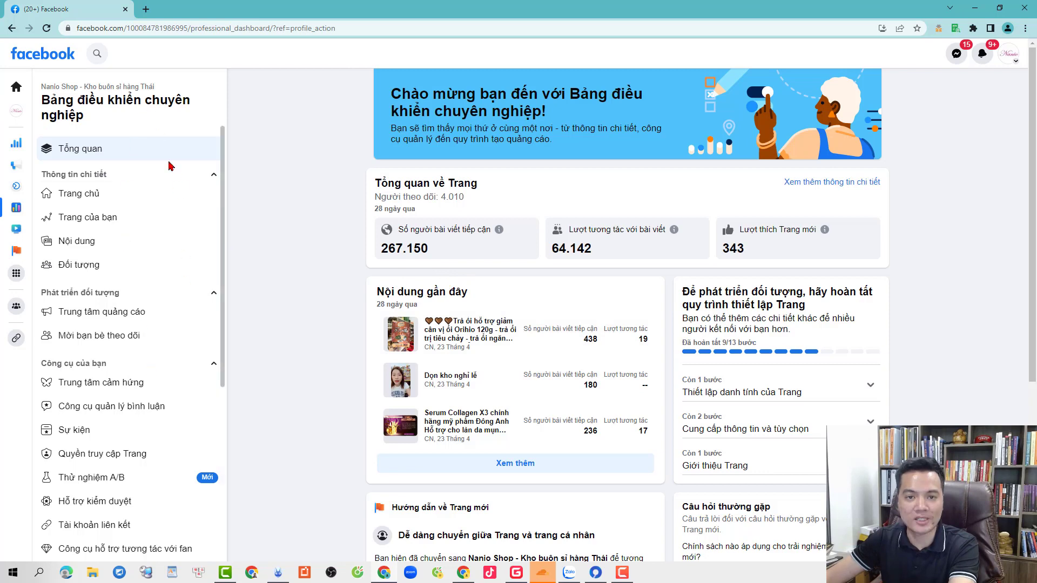
{"action": "scroll", "coordinate": [159, 268], "scroll_direction": "down", "scroll_amount": 3}
{"action": "scroll", "coordinate": [151, 260], "scroll_direction": "up", "scroll_amount": 2}
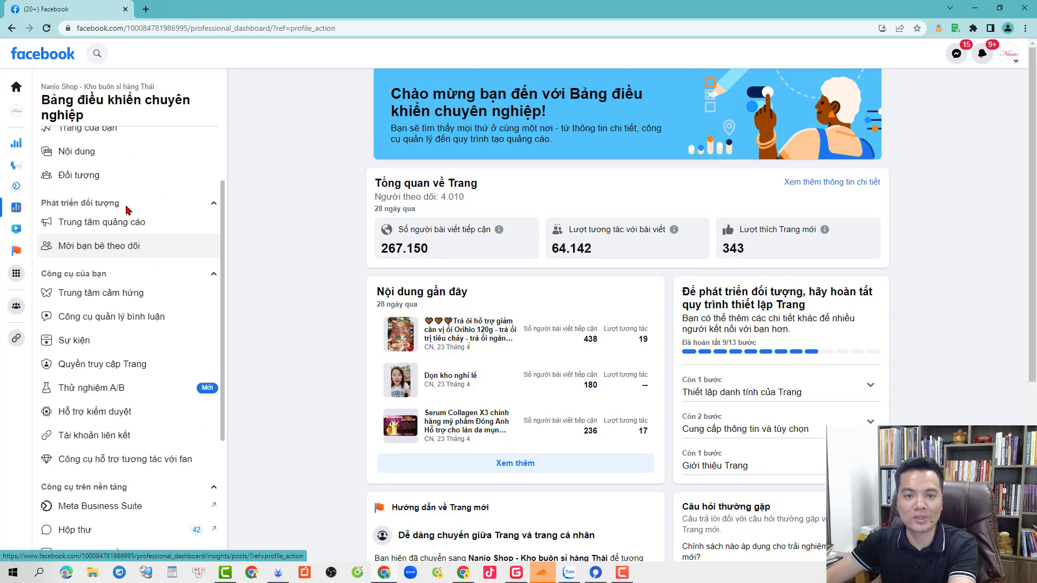
{"action": "scroll", "coordinate": [140, 243], "scroll_direction": "down", "scroll_amount": 4}
{"action": "scroll", "coordinate": [120, 243], "scroll_direction": "up", "scroll_amount": 1}
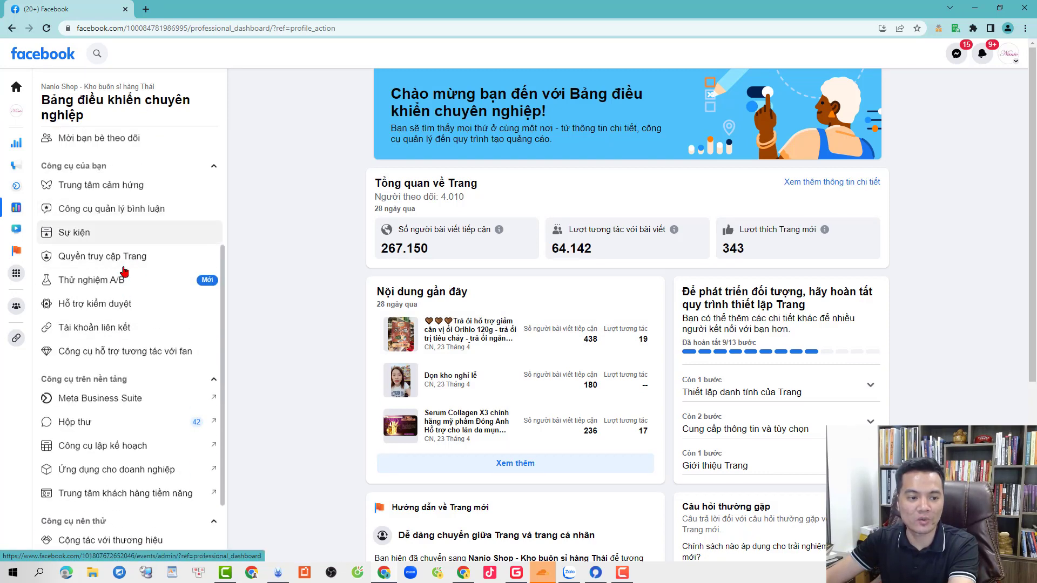
{"action": "left_click", "coordinate": [128, 256]}
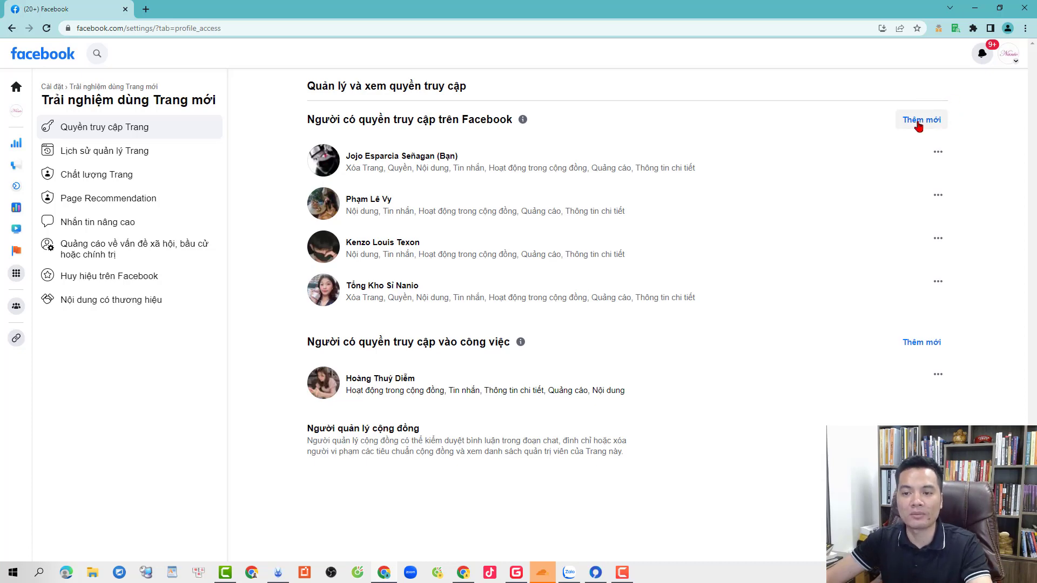
- Start adding a person with Facebook access to the Page and copy the profile link of the account in the xmdt 244 browser
{"action": "left_click", "coordinate": [919, 125]}
{"action": "left_click", "coordinate": [621, 400]}
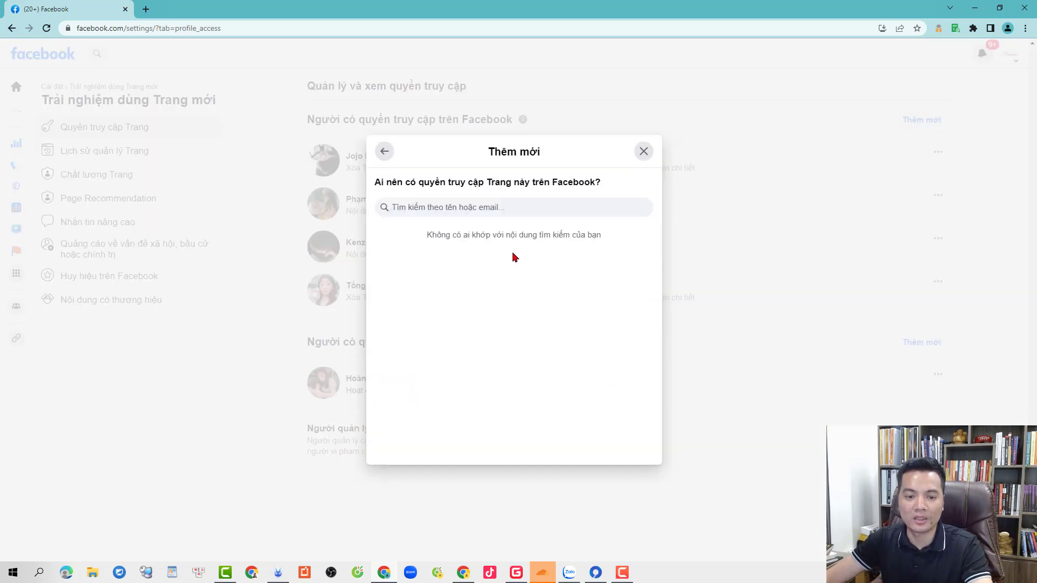
{"action": "left_click", "coordinate": [596, 573]}
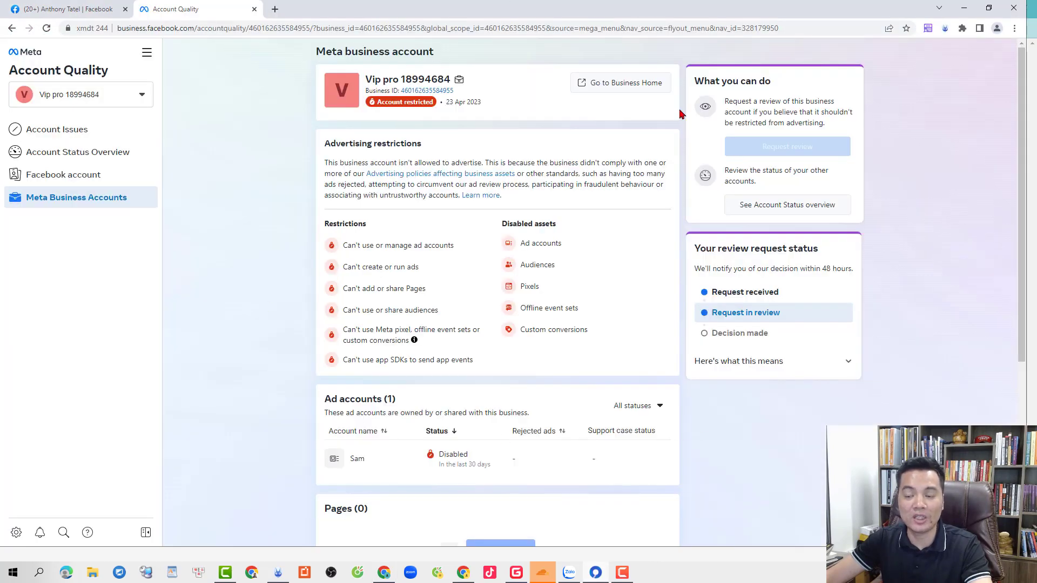
{"action": "left_click", "coordinate": [61, 8]}
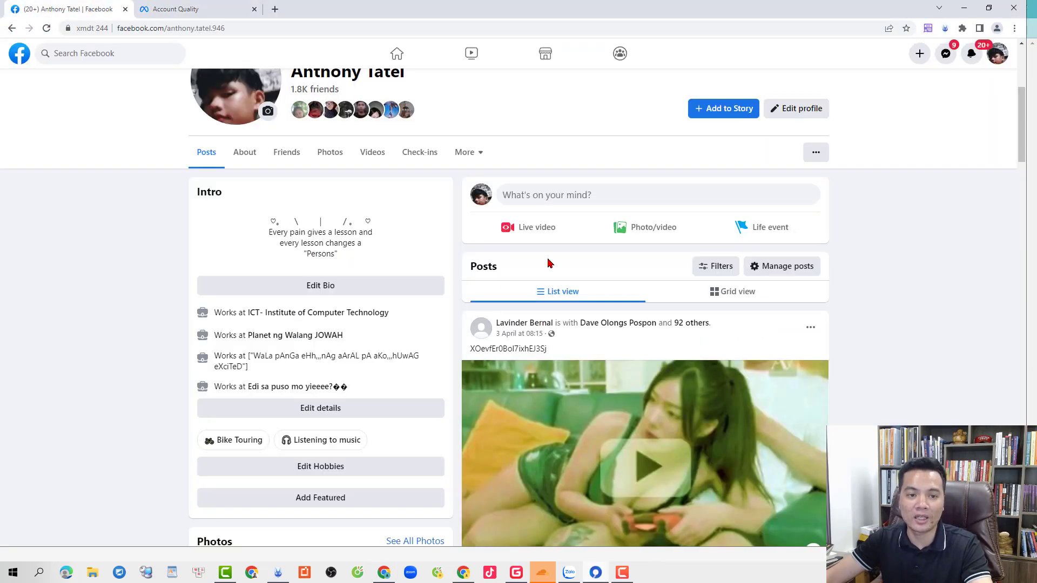
{"action": "scroll", "coordinate": [597, 92], "scroll_direction": "up", "scroll_amount": 5}
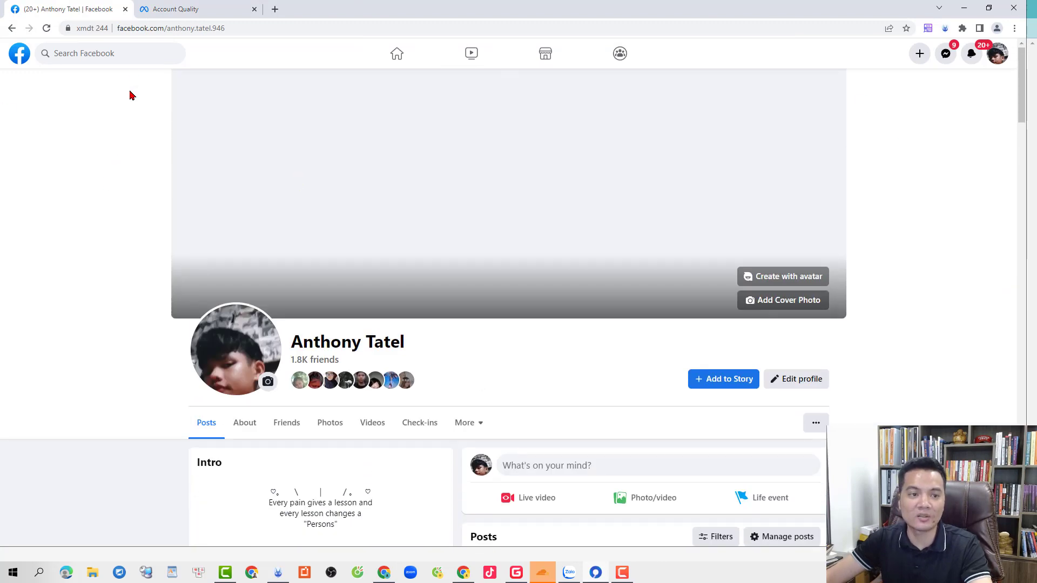
{"action": "left_click", "coordinate": [260, 28]}
{"action": "left_click", "coordinate": [248, 27]}
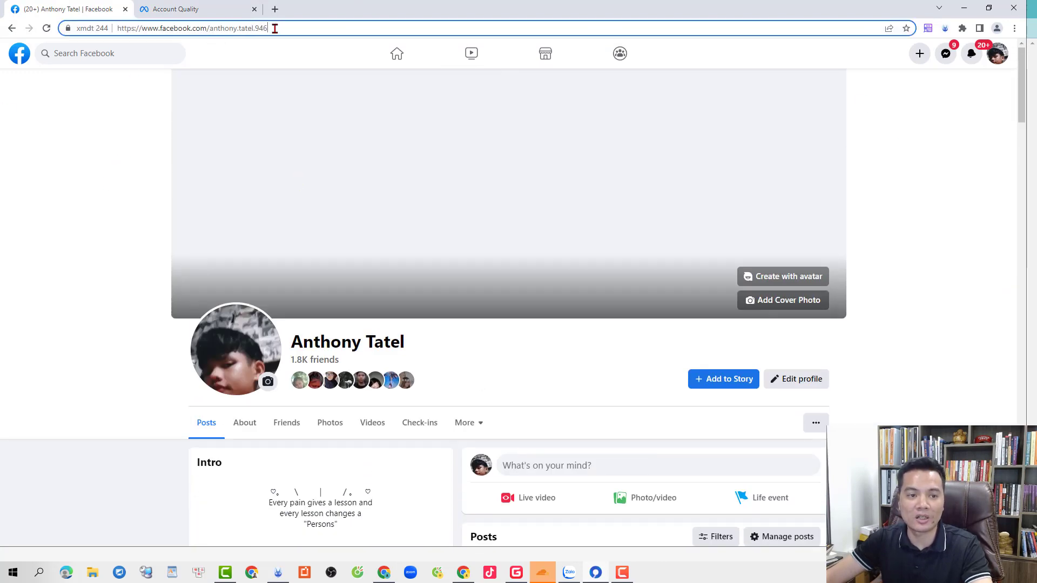
{"action": "key", "text": "ctrl+a"}
{"action": "key", "text": "ctrl+c"}
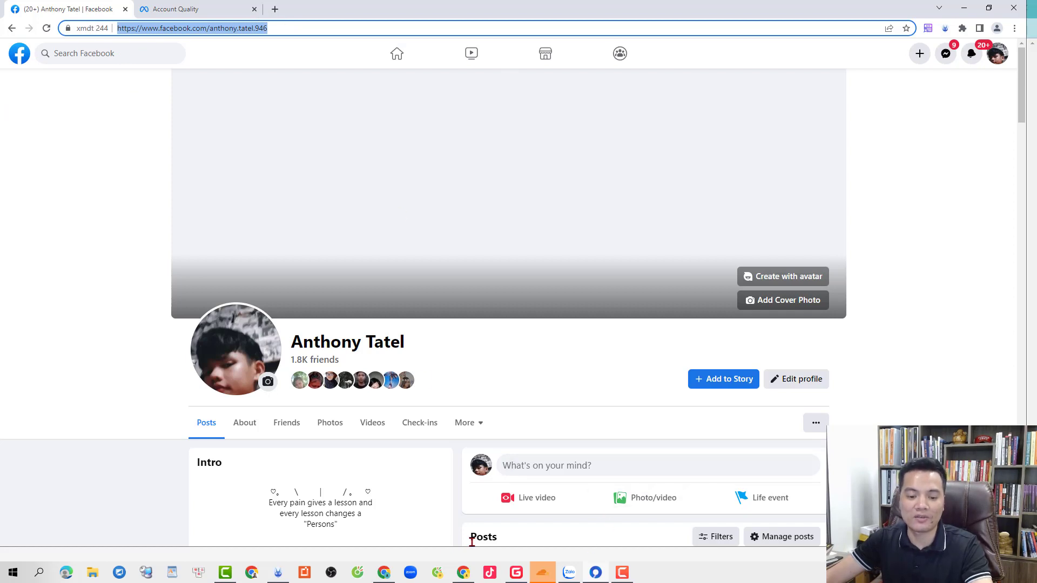
- In the browser window managing the Page, look up the new person by the copied profile link and select the matching account
{"action": "mouse_move", "coordinate": [385, 578]}
{"action": "left_click", "coordinate": [382, 527]}
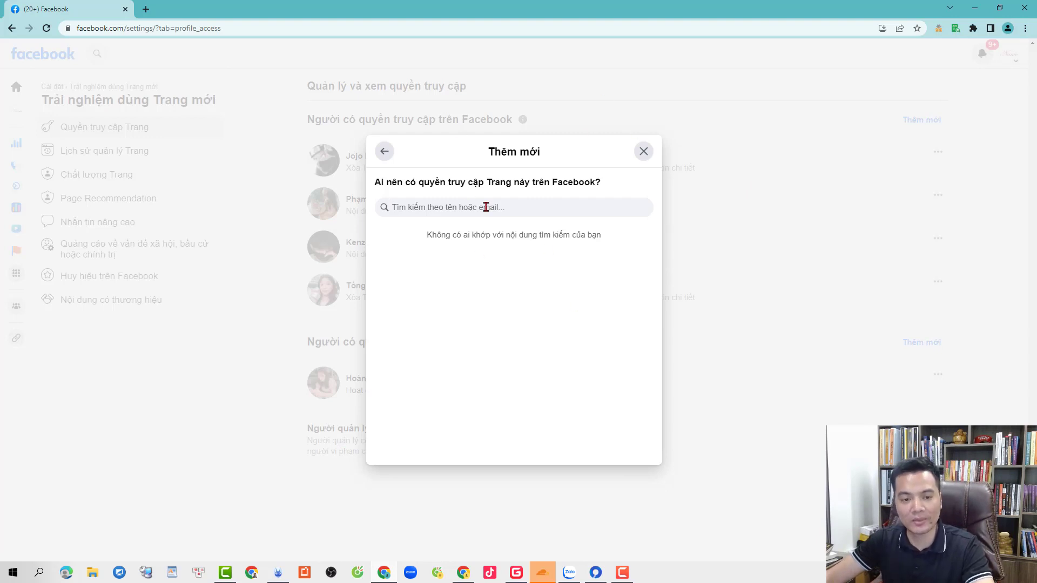
{"action": "key", "text": "ctrl+v"}
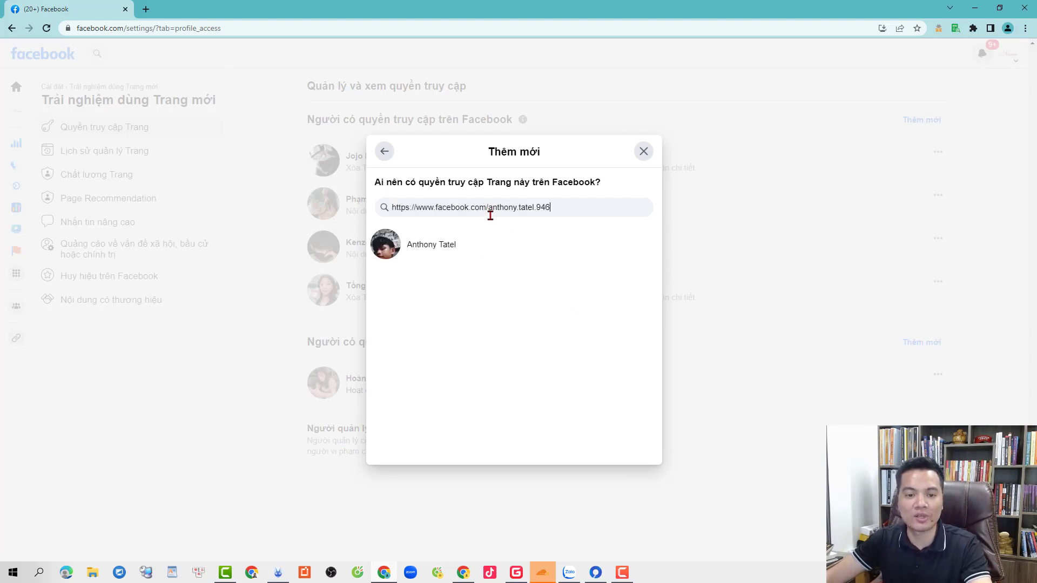
{"action": "left_click", "coordinate": [436, 249]}
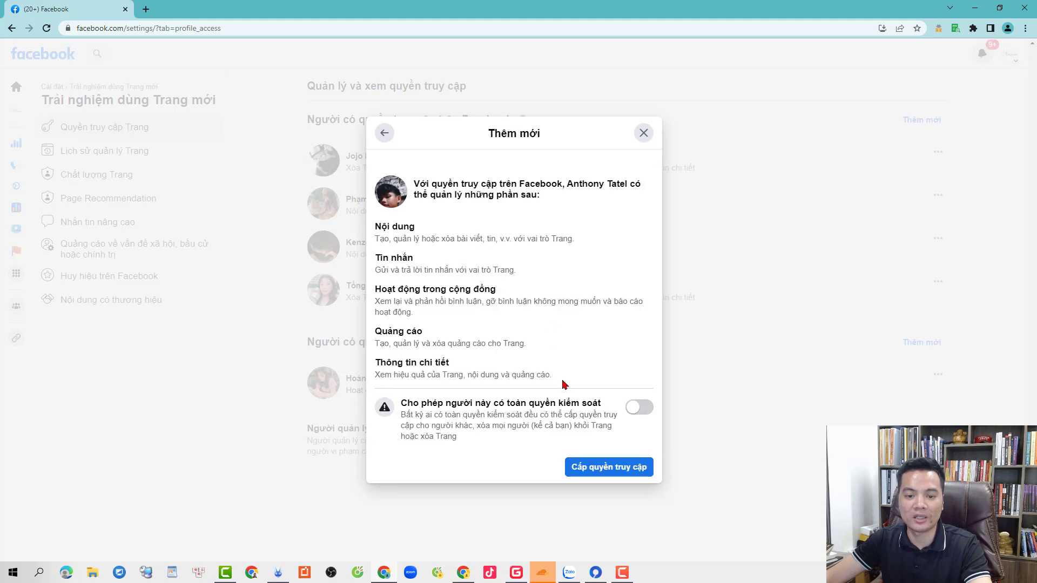
- Allow the person full control of the Page, grant the access and confirm it with the account password
{"action": "left_click", "coordinate": [645, 411]}
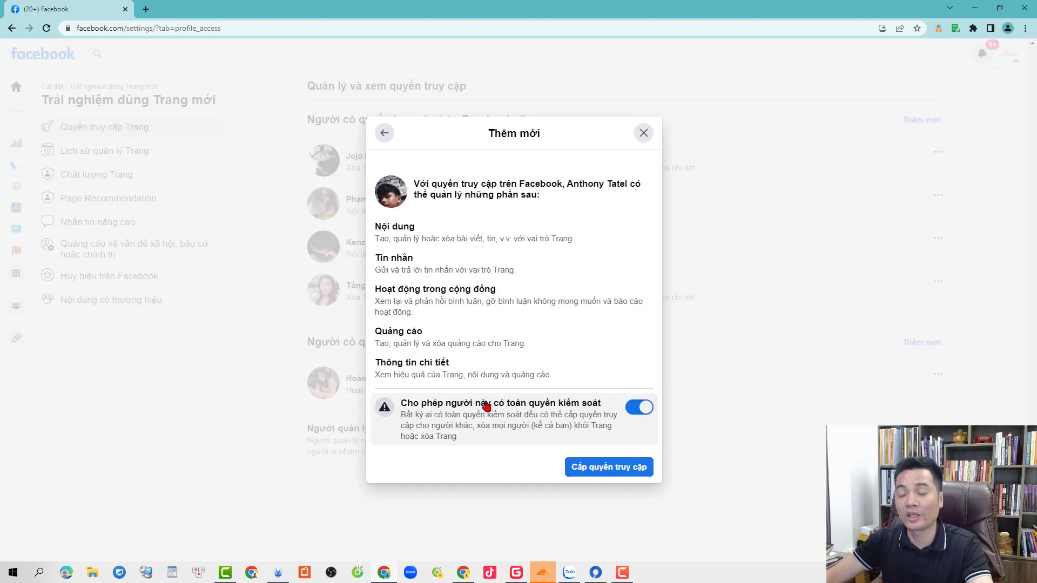
{"action": "left_click", "coordinate": [627, 466]}
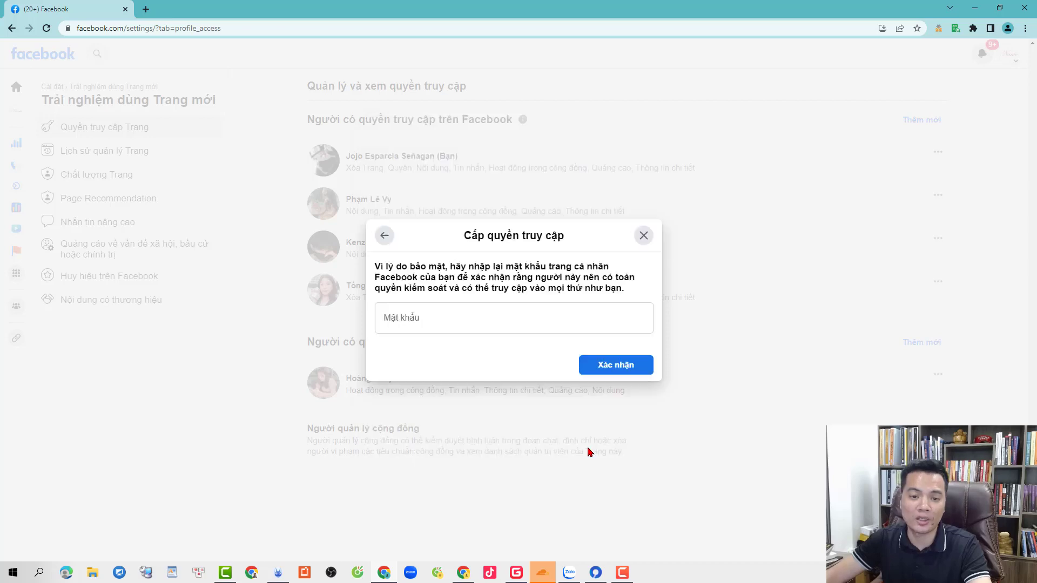
{"action": "left_click", "coordinate": [468, 325]}
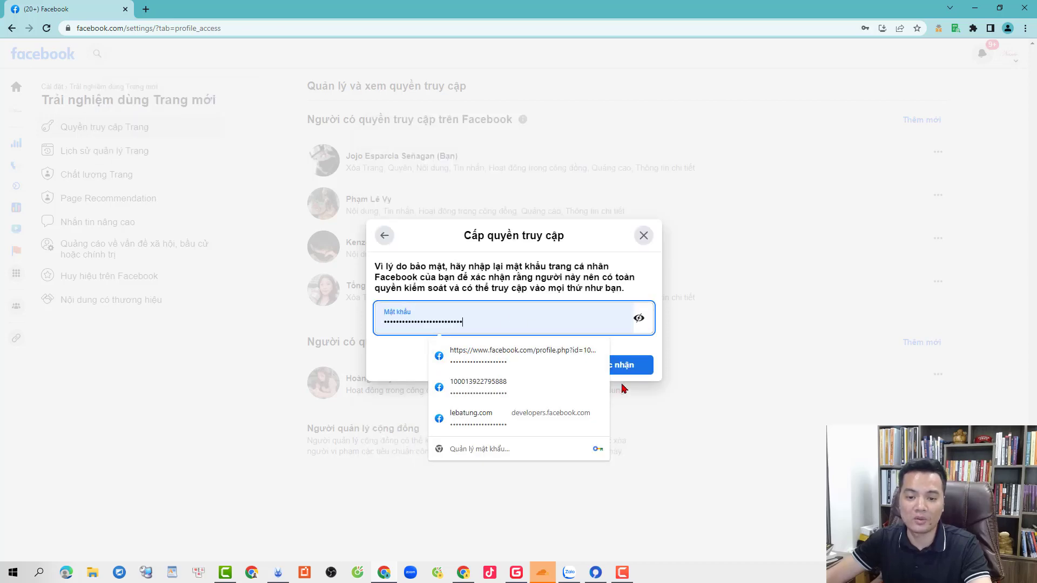
{"action": "left_click", "coordinate": [639, 362]}
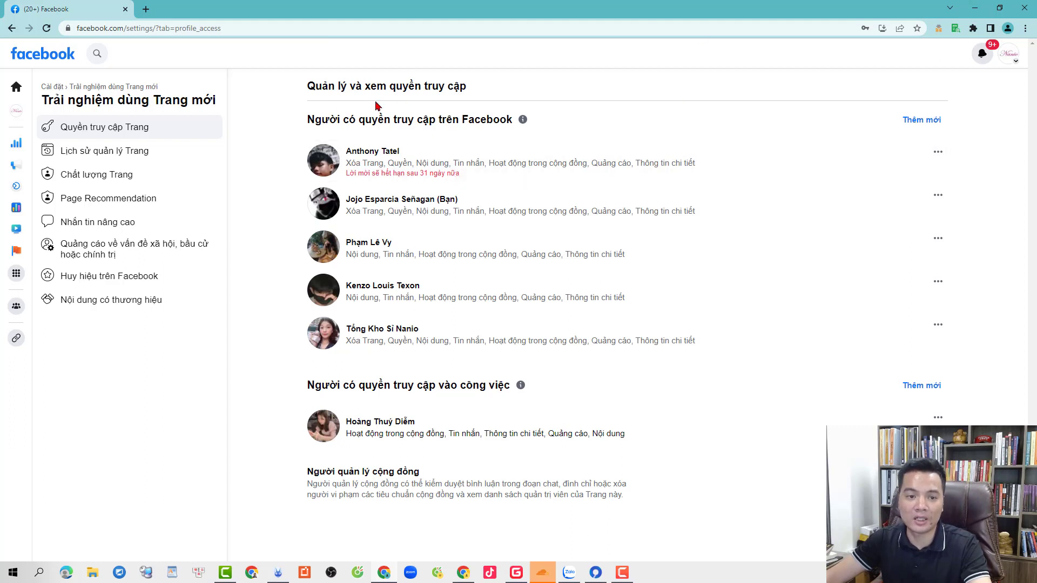
- Close the Page manager's browser window and open the Nanio Shop Page invitation from the notifications of the xmdt 244 account
{"action": "left_click", "coordinate": [1026, 8]}
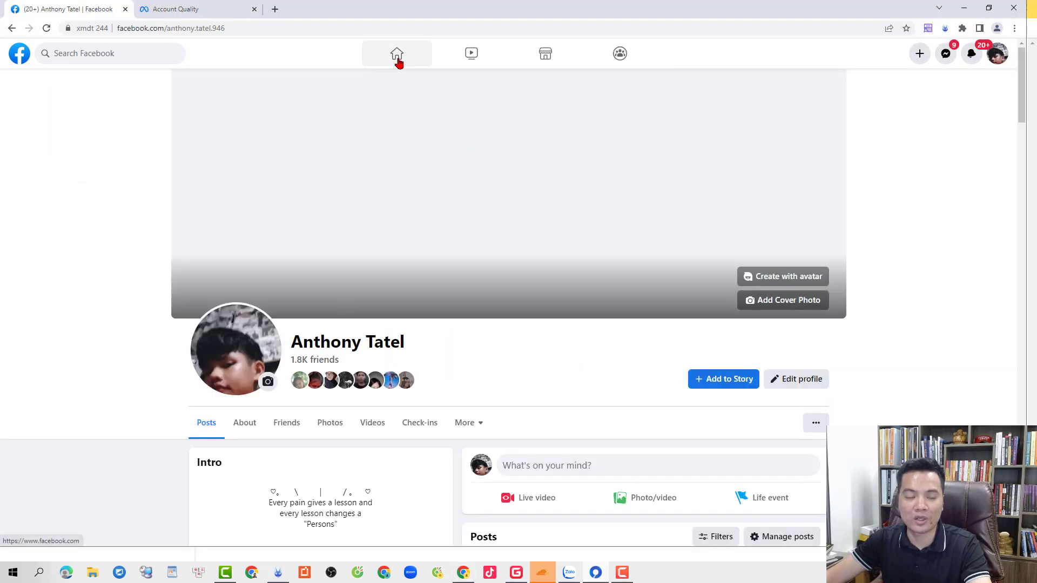
{"action": "left_click", "coordinate": [397, 53]}
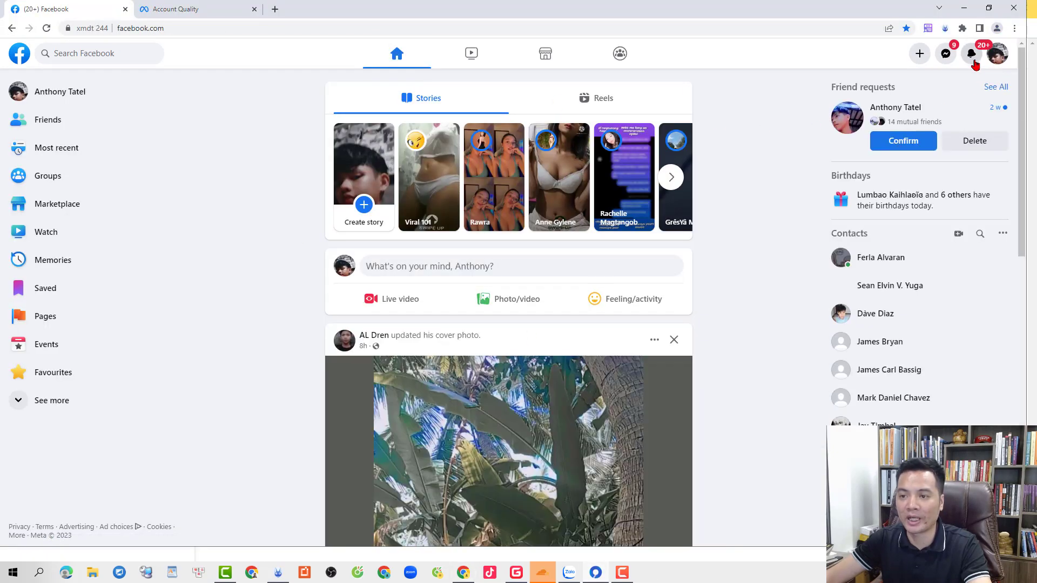
{"action": "left_click", "coordinate": [971, 53]}
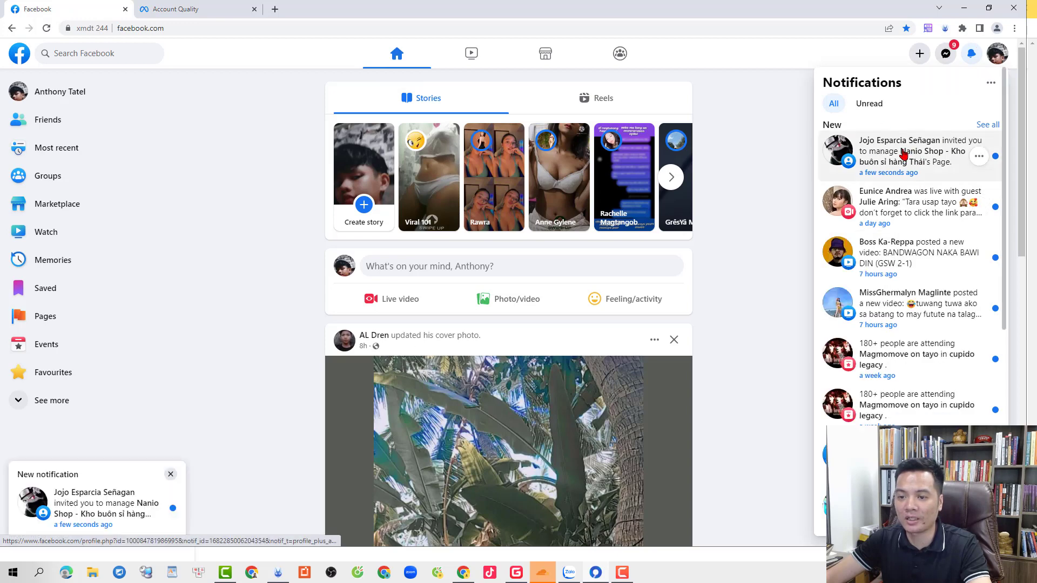
{"action": "left_click", "coordinate": [905, 154]}
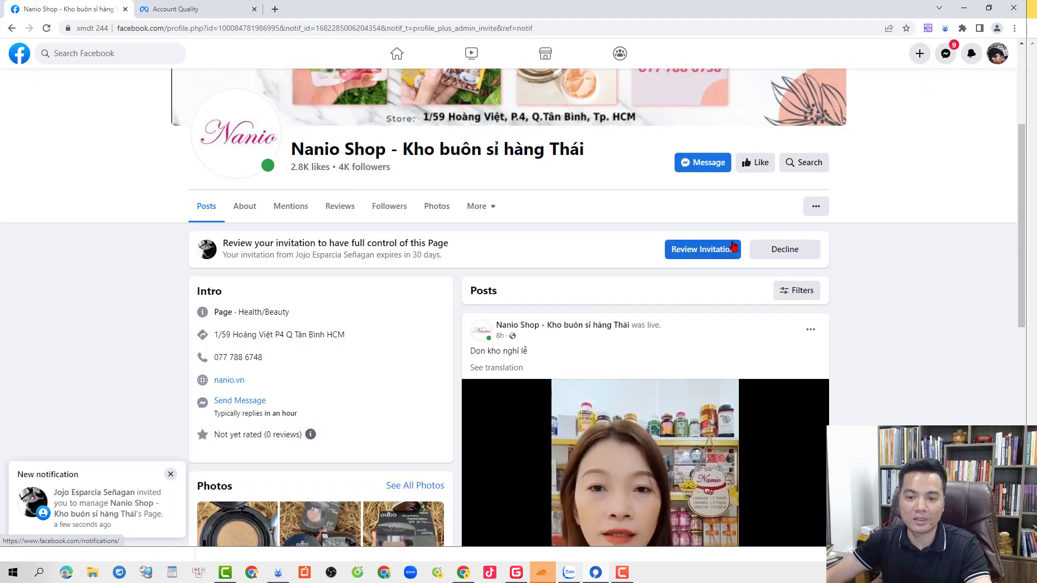
- Review and accept the invitation to have full control of the Nanio Shop Page
{"action": "left_click", "coordinate": [732, 248]}
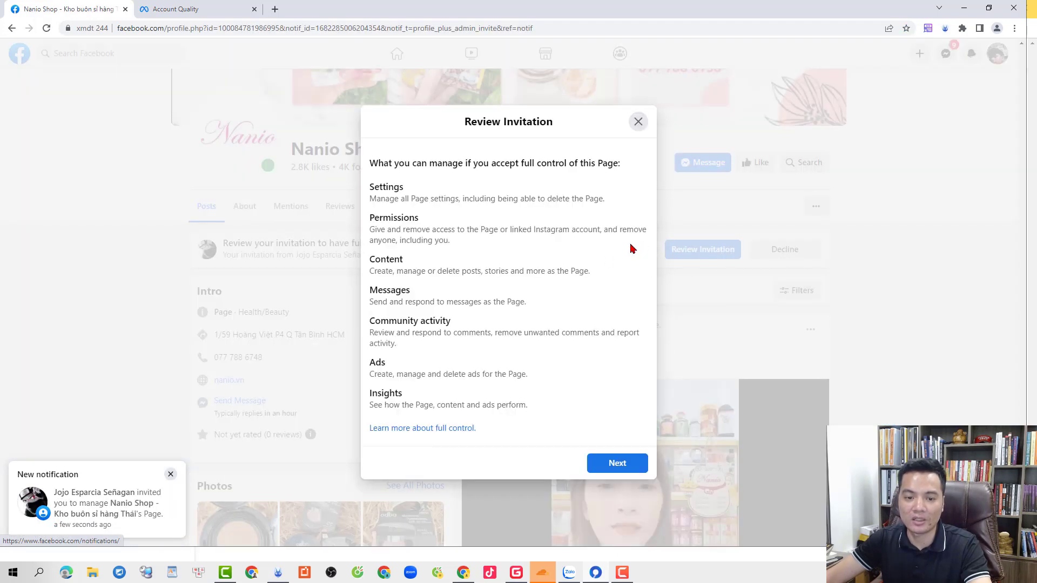
{"action": "left_click", "coordinate": [631, 464]}
{"action": "left_click", "coordinate": [614, 386]}
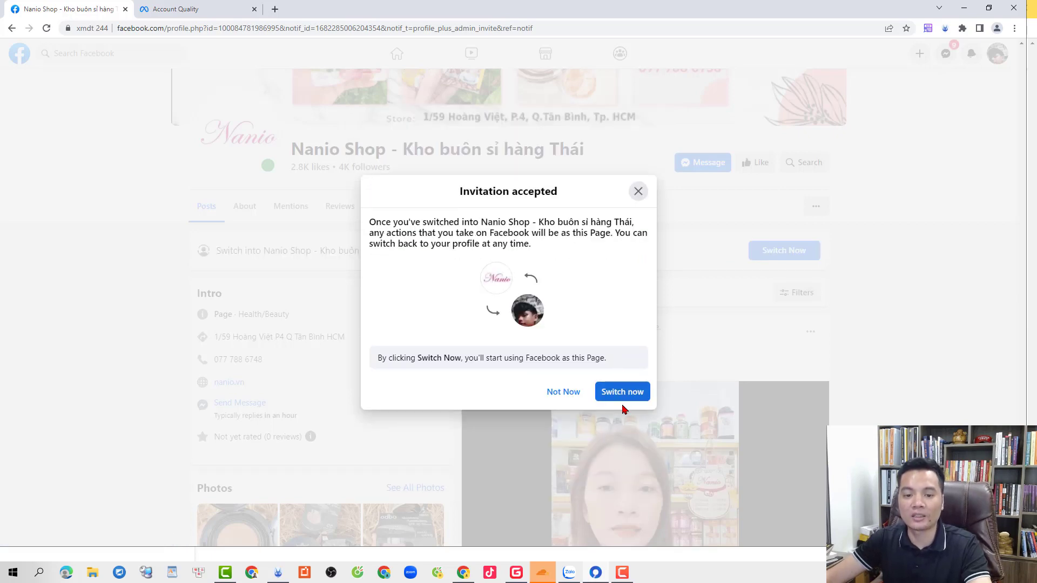
{"action": "left_click", "coordinate": [909, 379]}
- Load fb.com/accountquality in the existing Account Quality page to list the account's issues
{"action": "left_click", "coordinate": [184, 8]}
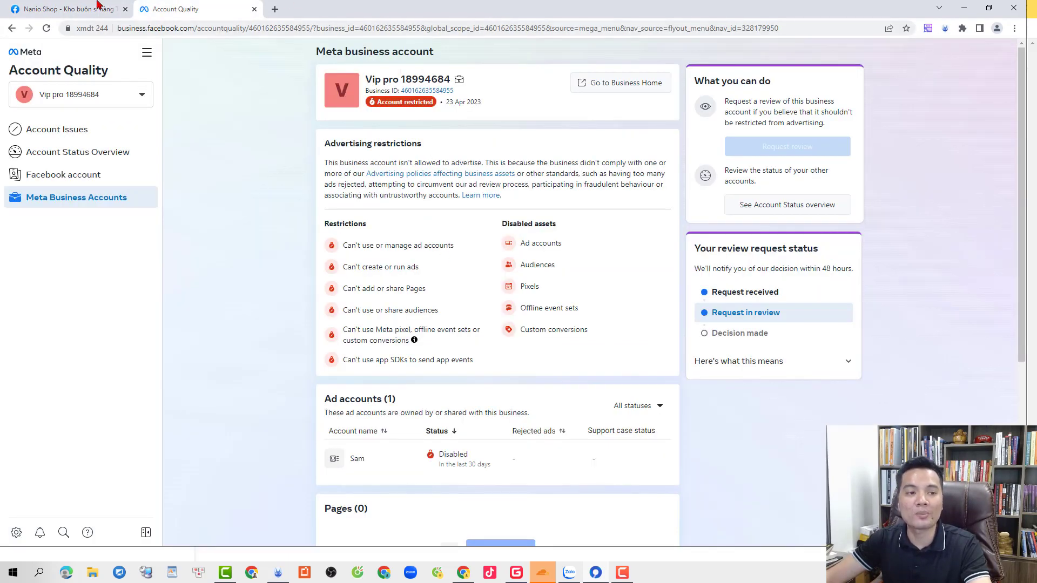
{"action": "left_click", "coordinate": [188, 28]}
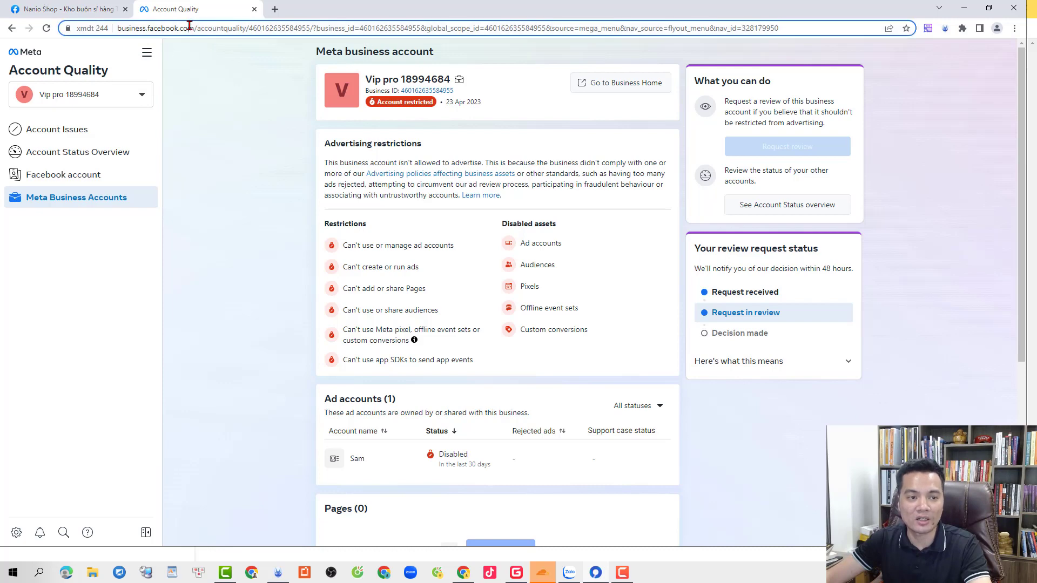
{"action": "type", "text": "fb.com/accouin"}
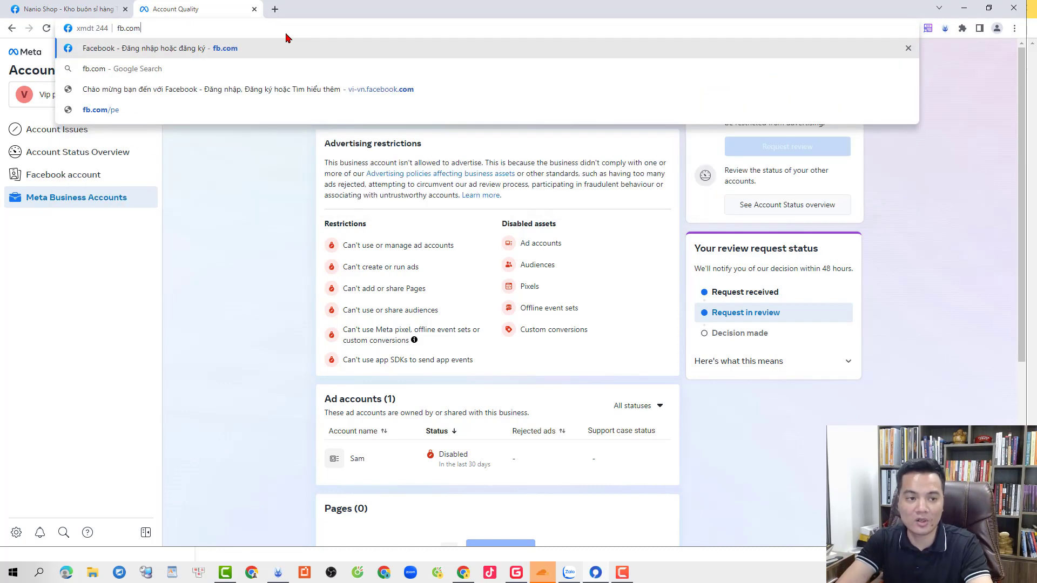
{"action": "key", "text": "BackSpace"}
{"action": "key", "text": "BackSpace"}
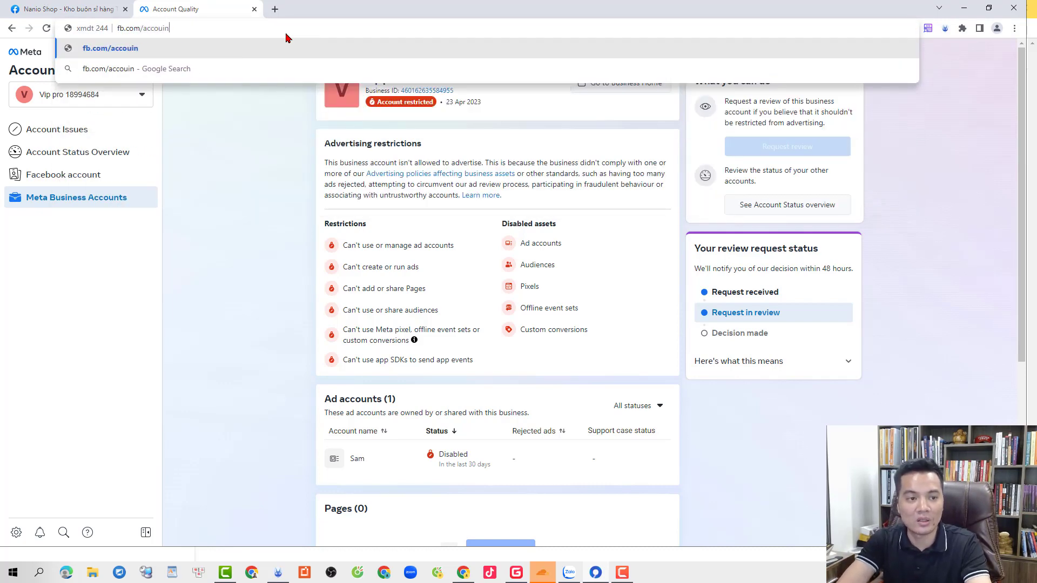
{"action": "type", "text": "ntquality"}
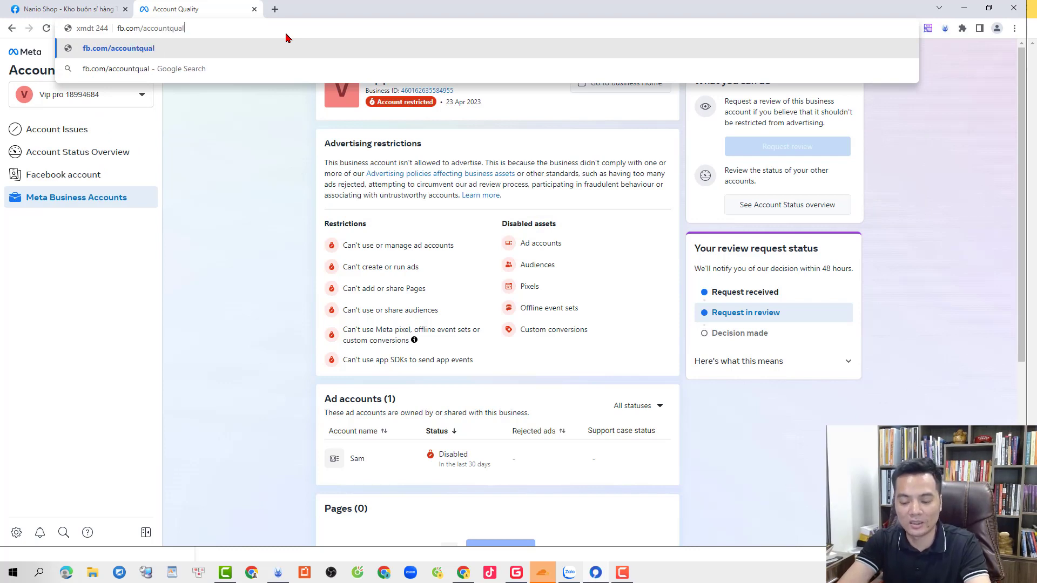
{"action": "key", "text": "Return"}
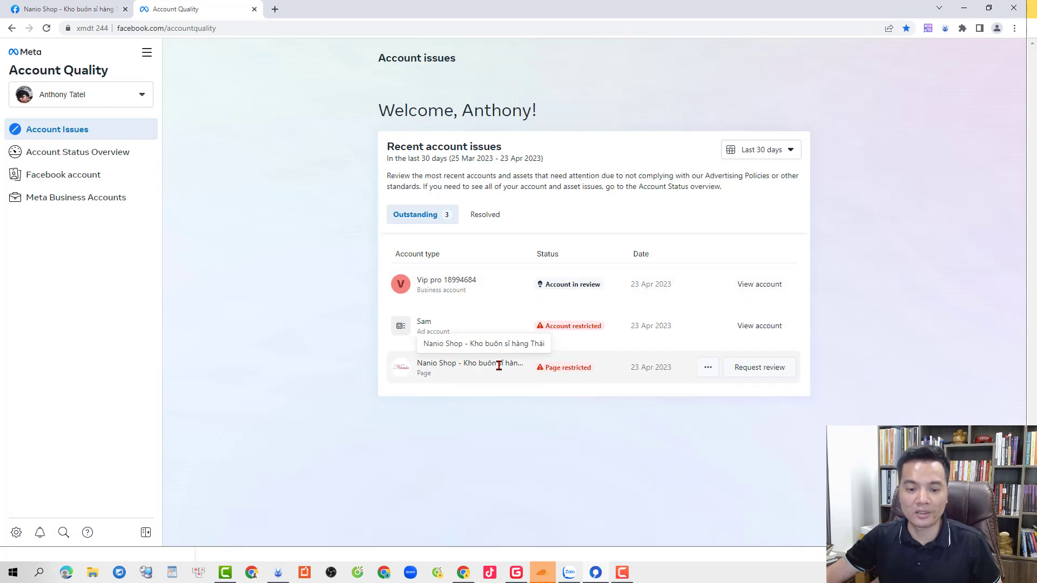
- Start a review request for the restricted Nanio Shop Page
{"action": "left_click_drag", "start_coordinate": [610, 368], "coordinate": [560, 369]}
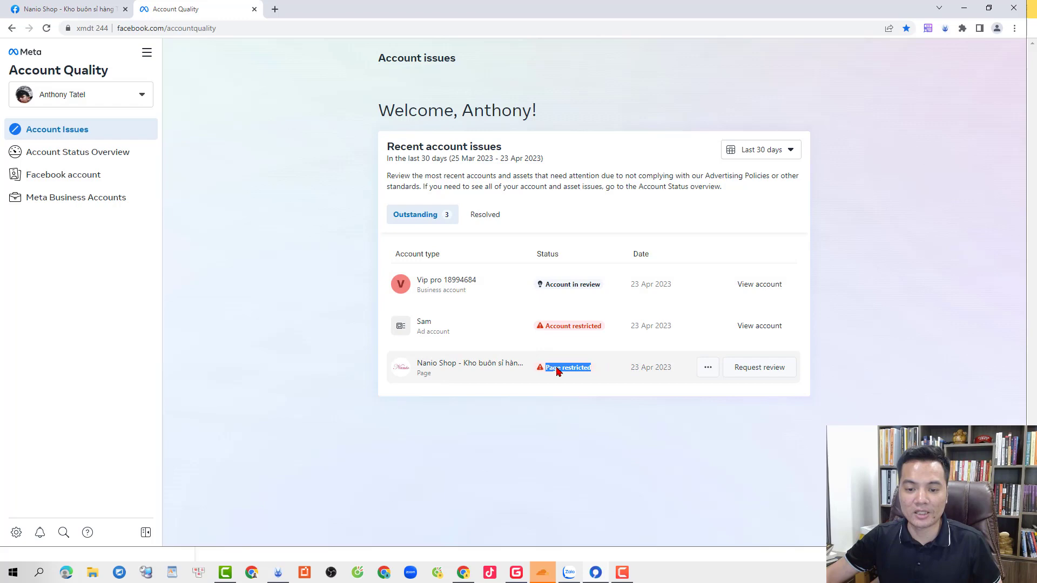
{"action": "left_click", "coordinate": [755, 370]}
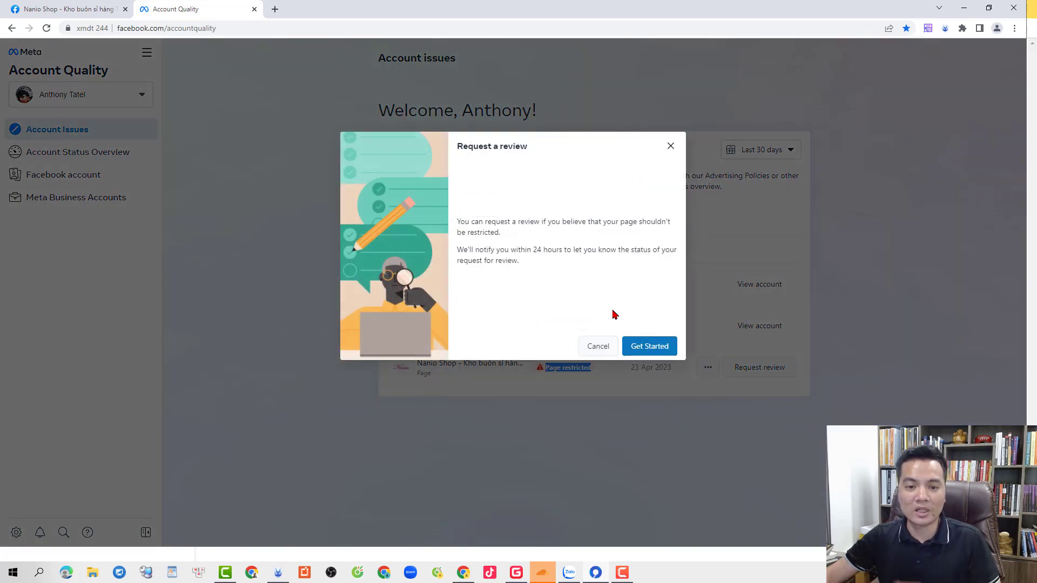
{"action": "left_click", "coordinate": [653, 352]}
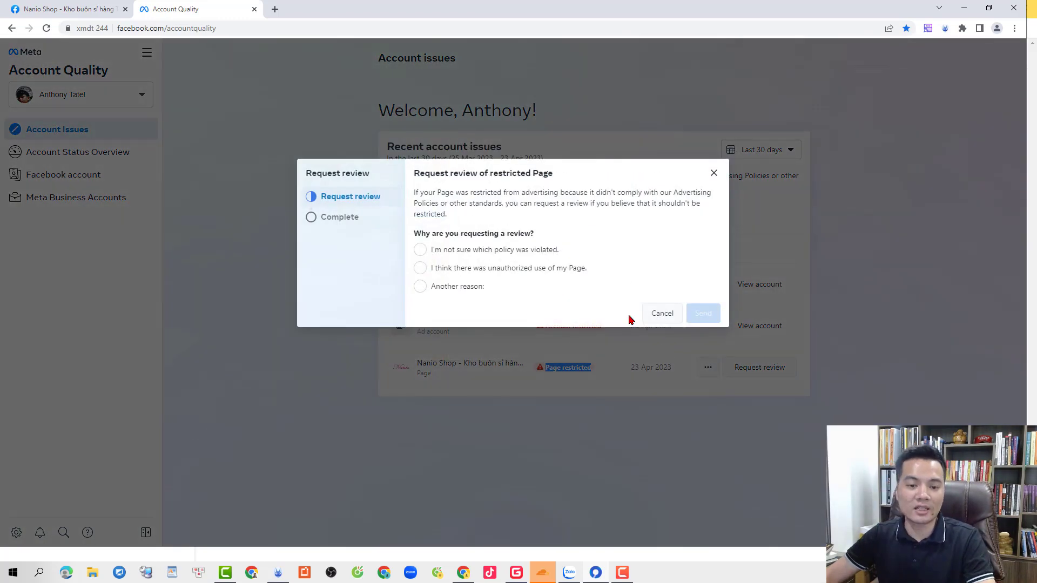
{"action": "left_click", "coordinate": [431, 256]}
{"action": "left_click", "coordinate": [420, 268]}
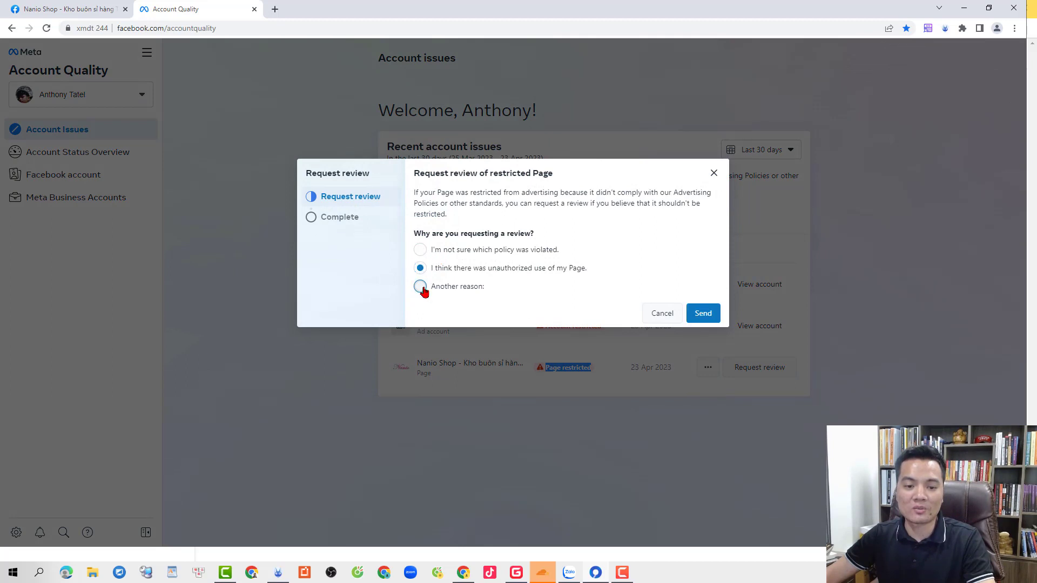
{"action": "left_click", "coordinate": [420, 286]}
{"action": "left_click", "coordinate": [419, 244]}
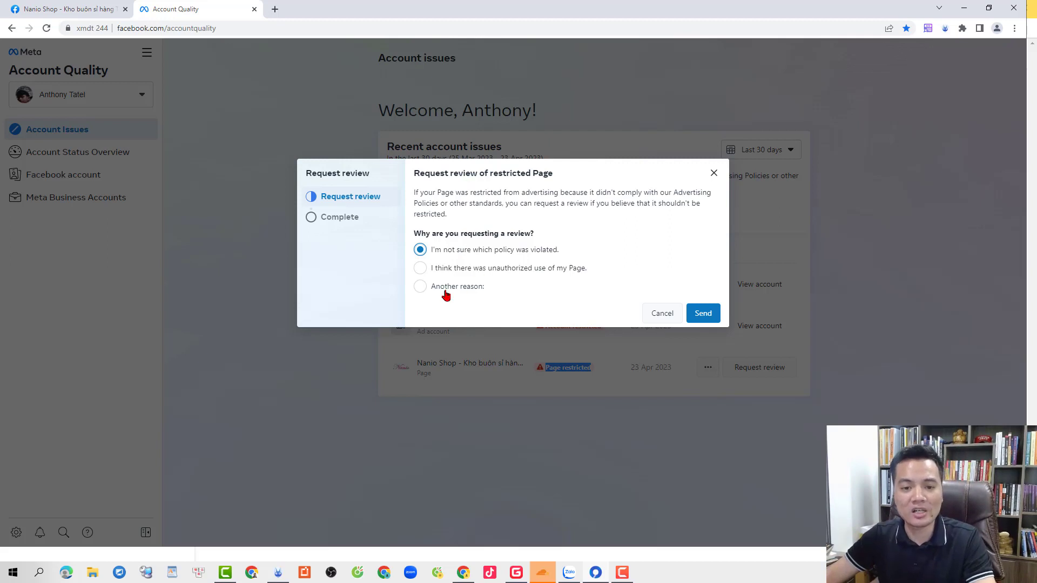
- Choose "Another reason" for the review and enter "Fanpage của tôi luôn tuân thủ chính sách quảng cáo" as the explanation
{"action": "left_click", "coordinate": [425, 294]}
{"action": "left_click", "coordinate": [486, 298]}
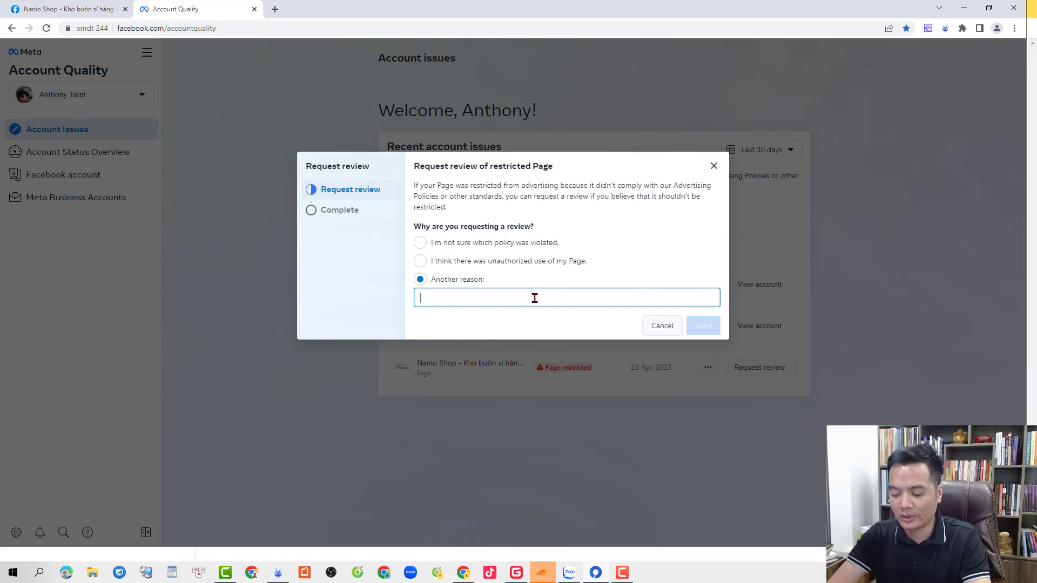
{"action": "type", "text": "Fanpage của "}
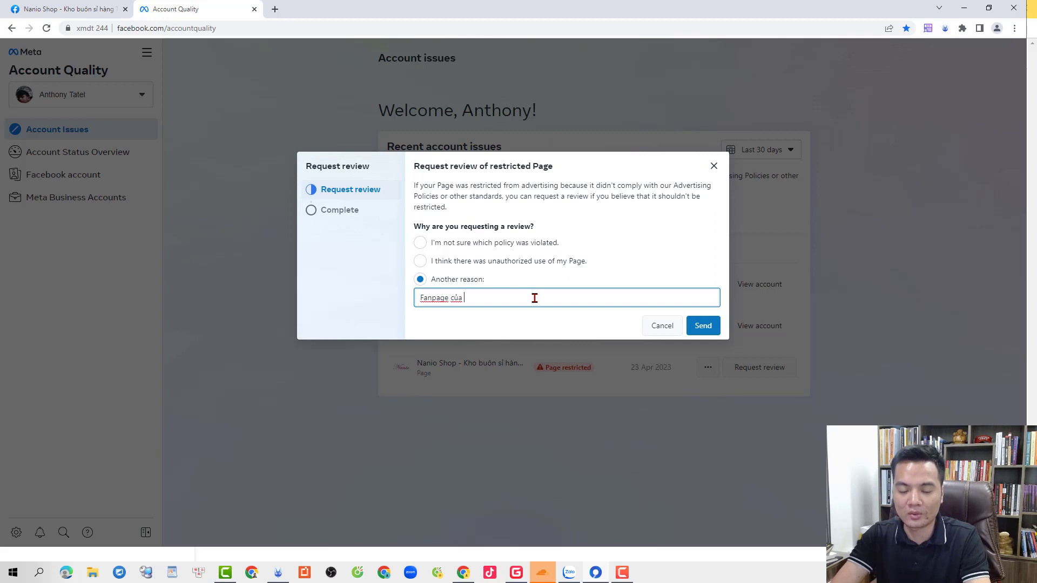
{"action": "type", "text": "tôi luôn tuân "}
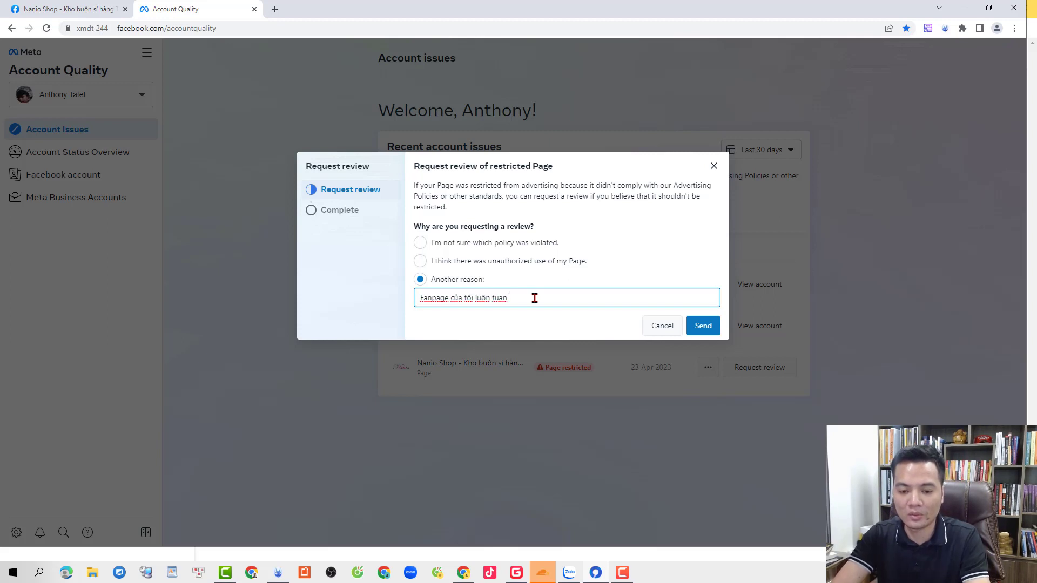
{"action": "type", "text": "thủ chính "}
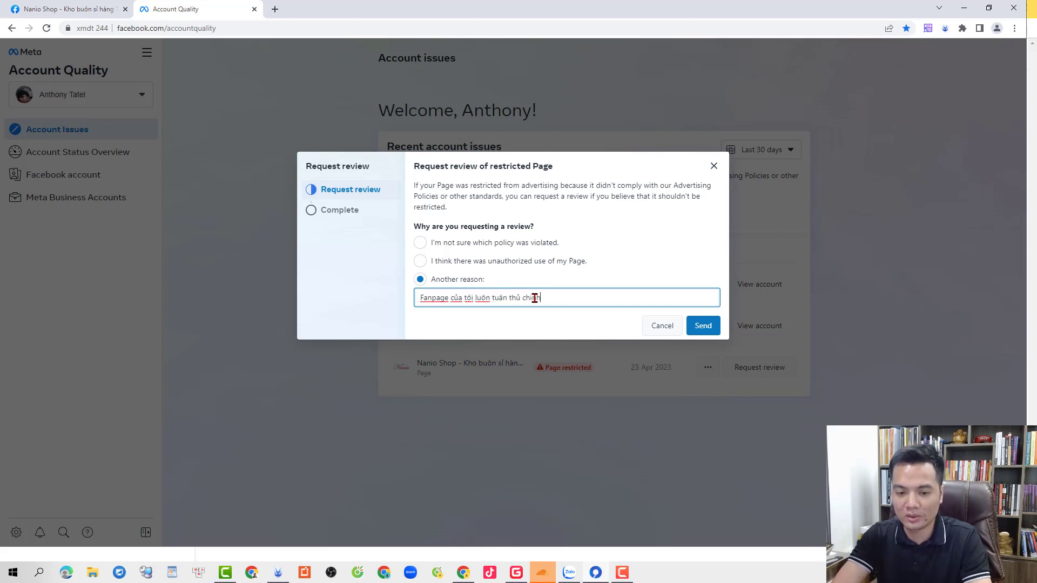
{"action": "type", "text": "sách quảng cáo"}
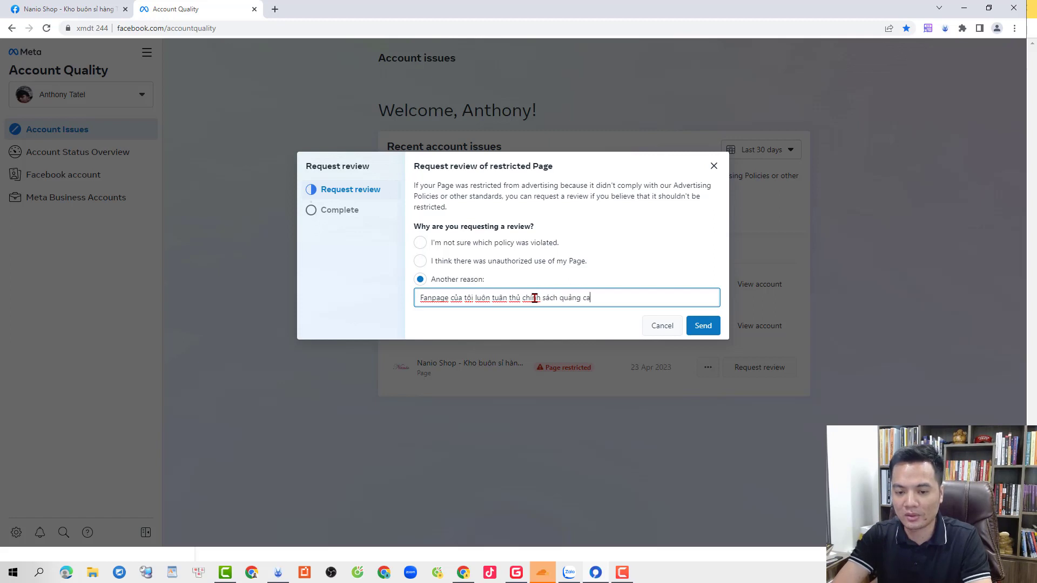
- Extend the explanation with "Hiện nay fanpage đã và đang chạy rất nhiều bài quảng cáo đã được phê duyệt hoạt động"
{"action": "type", "text": ". Hiện nay p"}
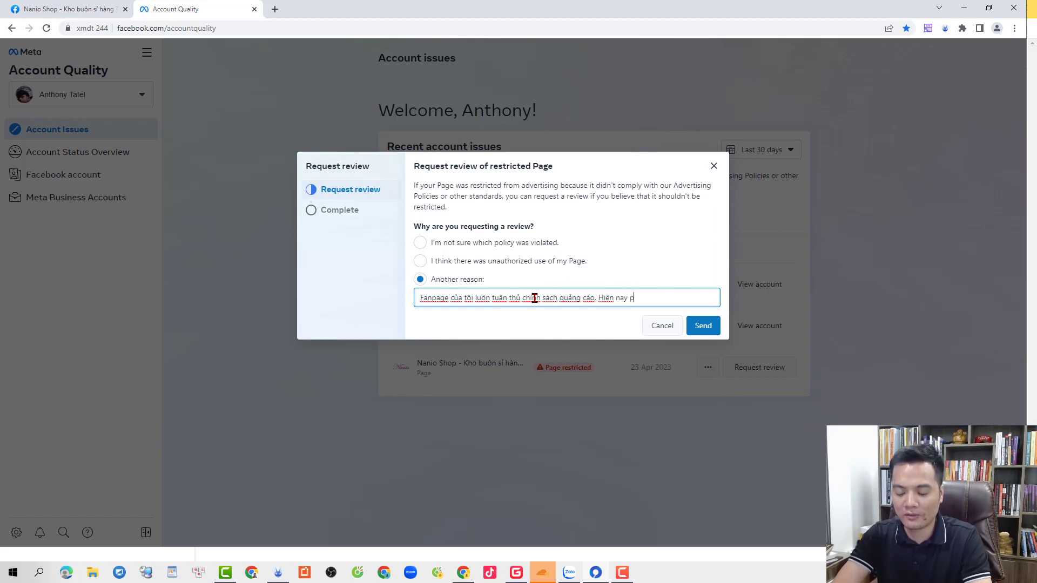
{"action": "key", "text": "BackSpace"}
{"action": "type", "text": "fanpage đã "}
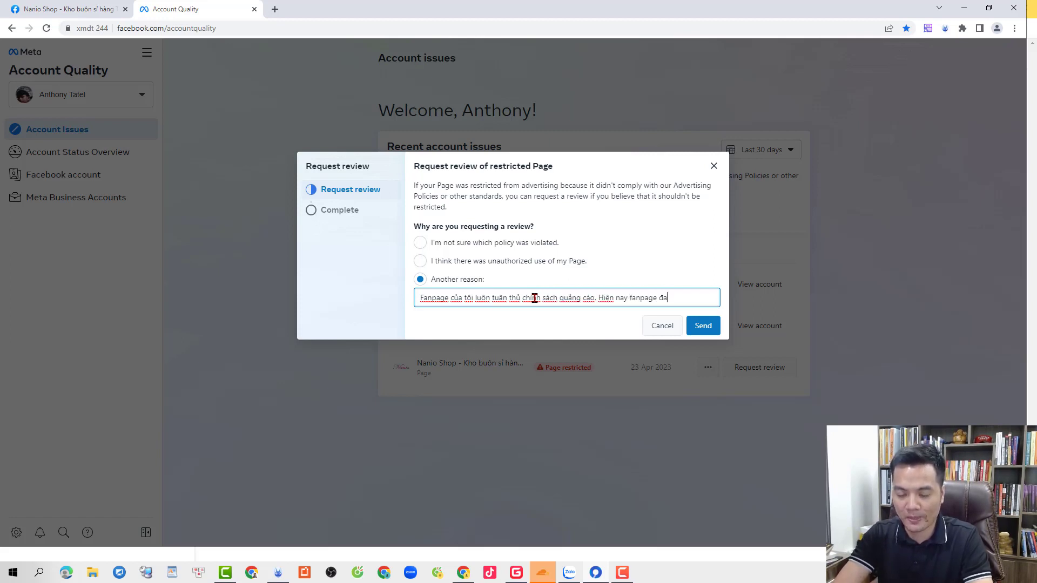
{"action": "type", "text": "và đang "}
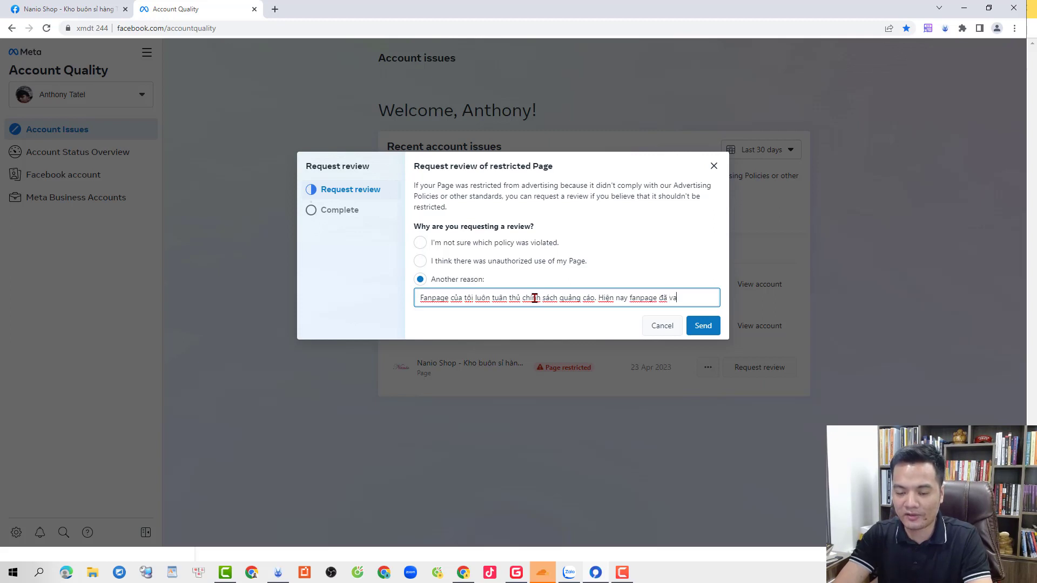
{"action": "type", "text": "chay"}
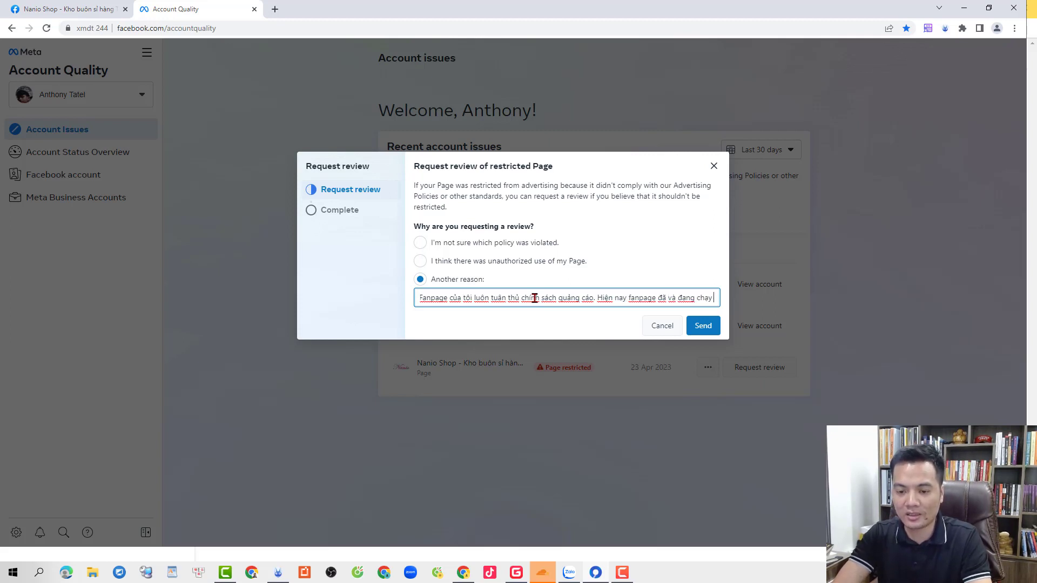
{"action": "type", "text": " rất nh"}
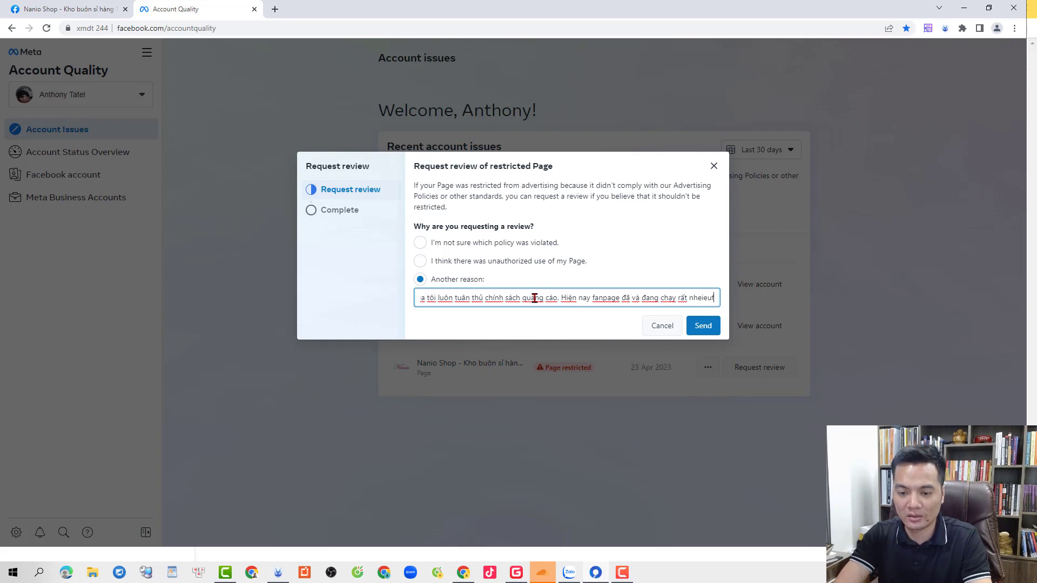
{"action": "type", "text": "iều bài quảng ca"}
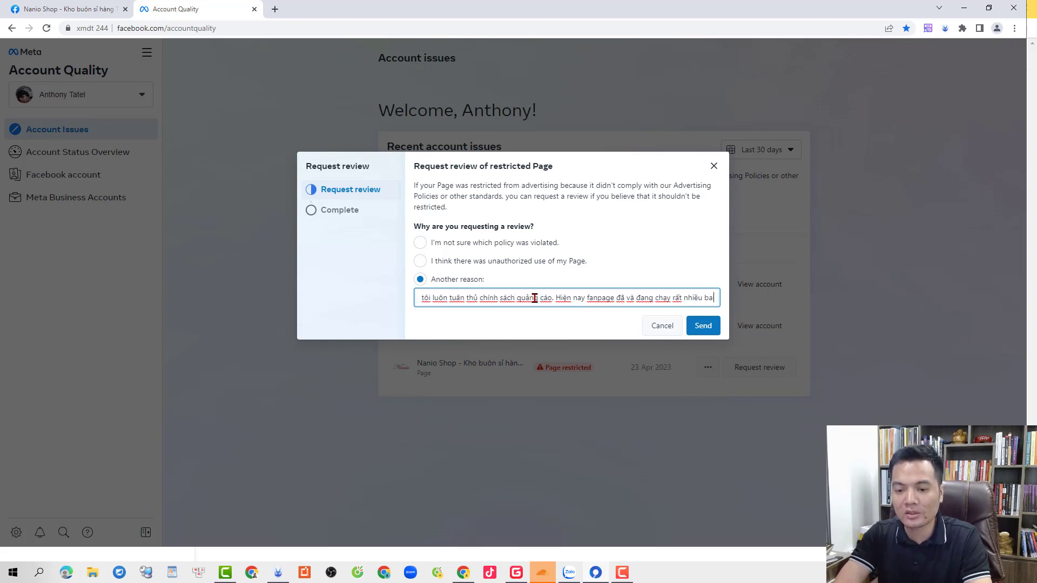
{"action": "type", "text": "áo đã được phê h"}
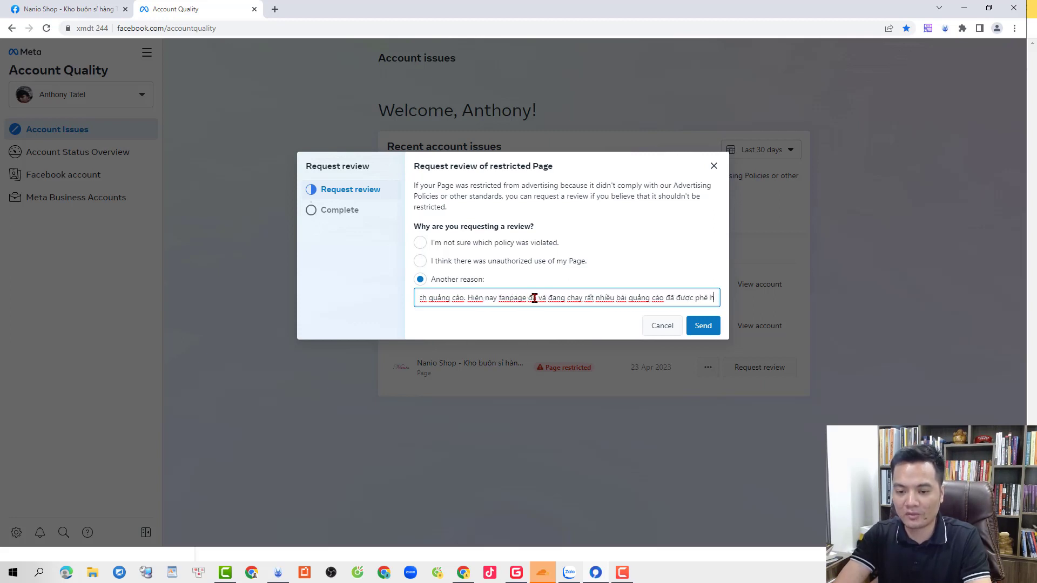
{"action": "type", "text": " duyệt h"}
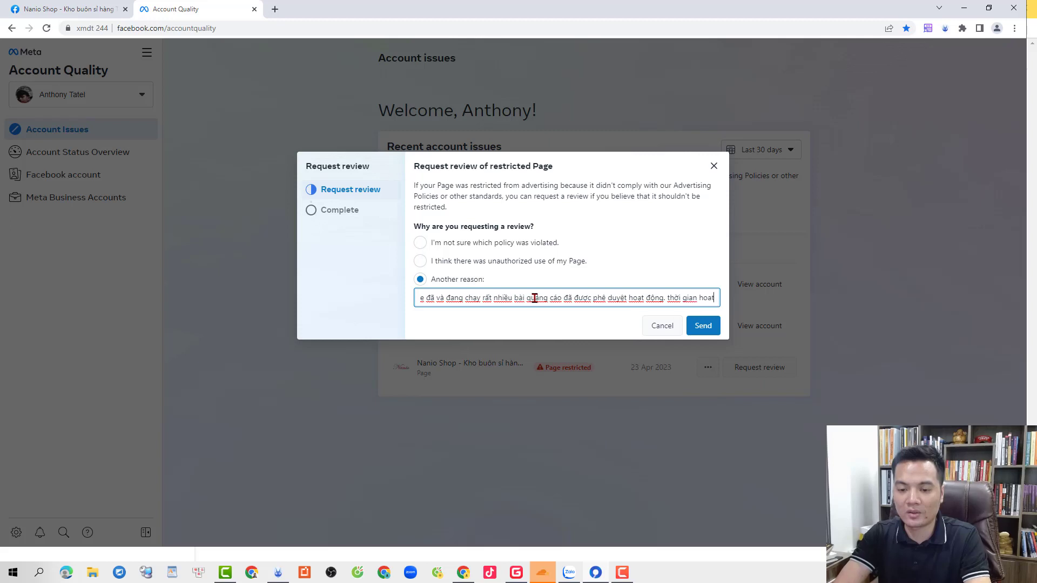
- Add "thời gian hoạt động cũng được 1 năm" and a plea to reactivate the fanpage's advertising, ending "xin cảm!", and send the review request
{"action": "type", "text": "đo"}
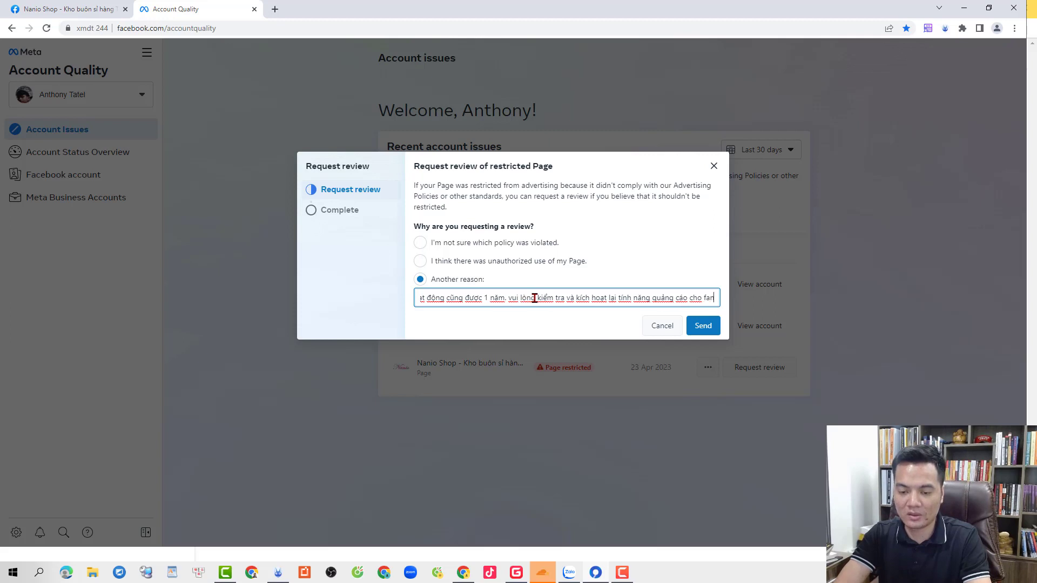
{"action": "type", "text": "tôi. xin cảm!"}
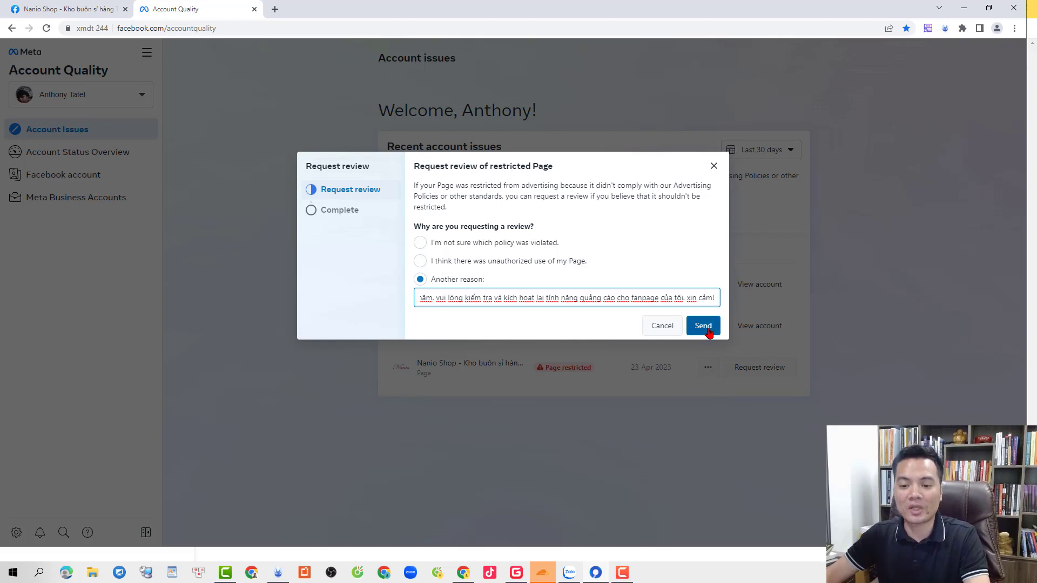
{"action": "left_click", "coordinate": [706, 327]}
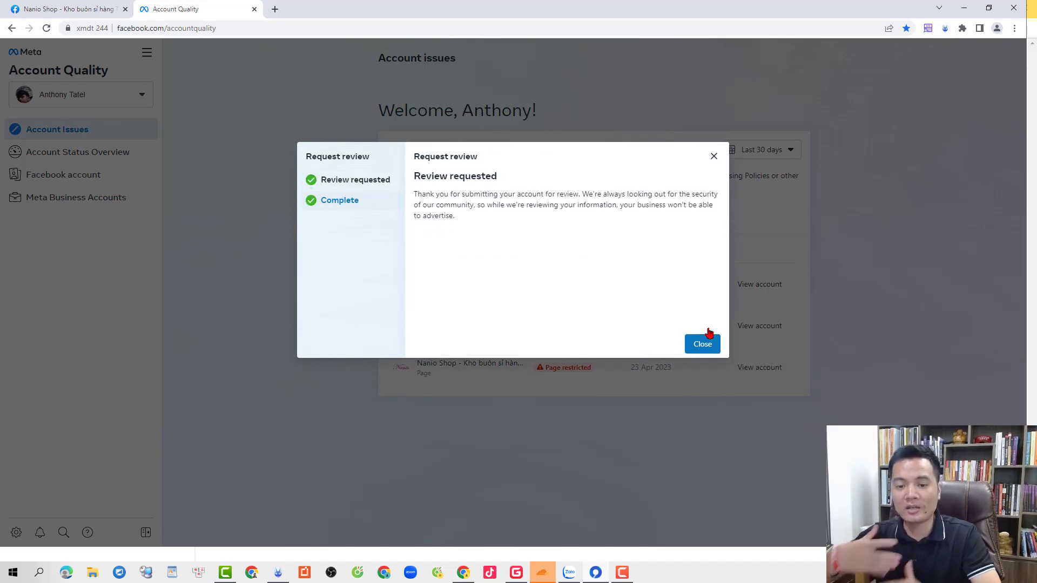
{"action": "left_click", "coordinate": [701, 346]}
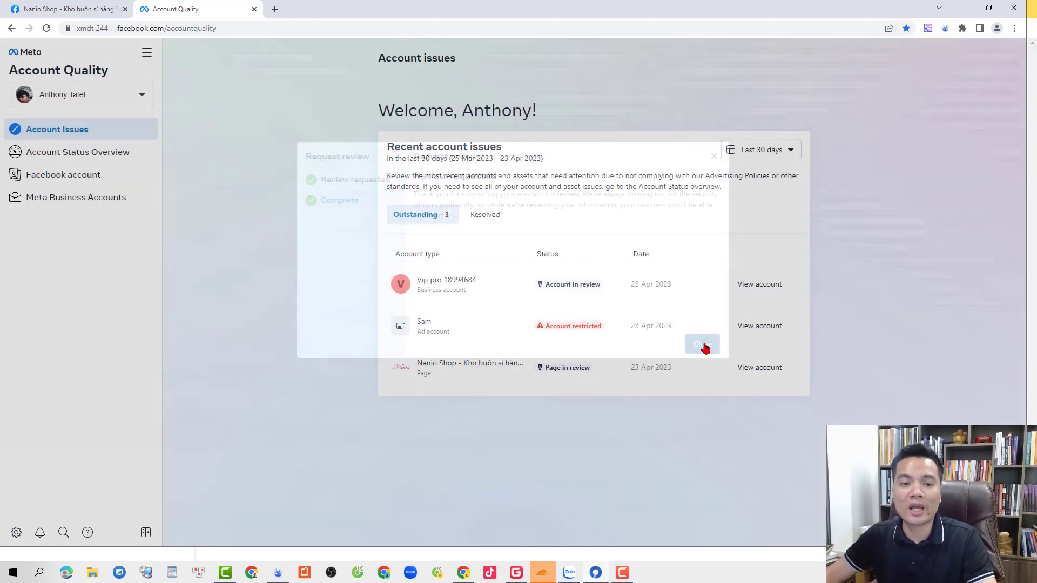